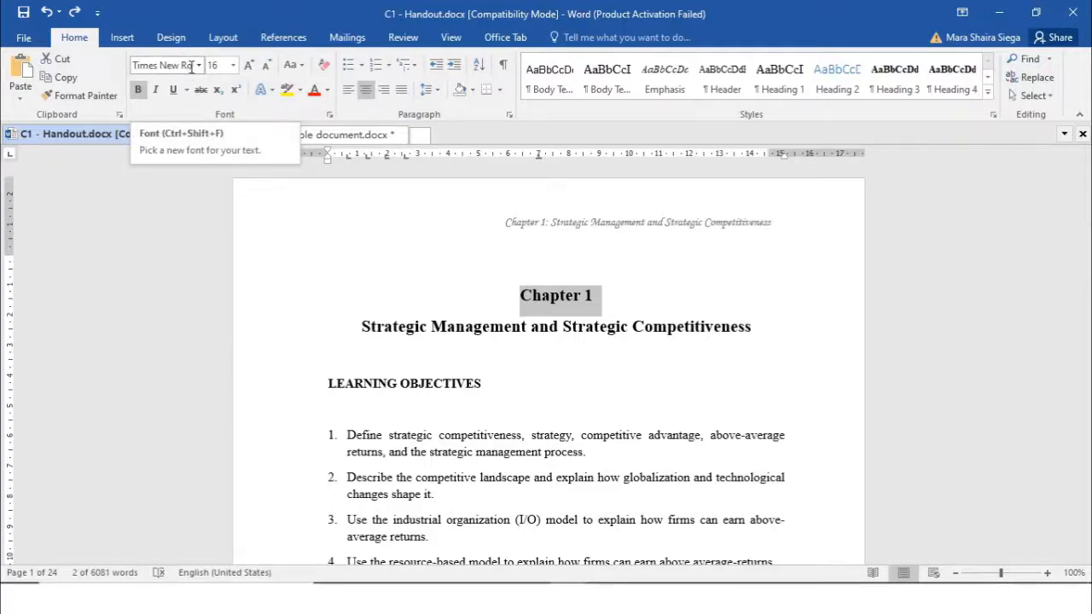
pyautogui.click(198, 66)
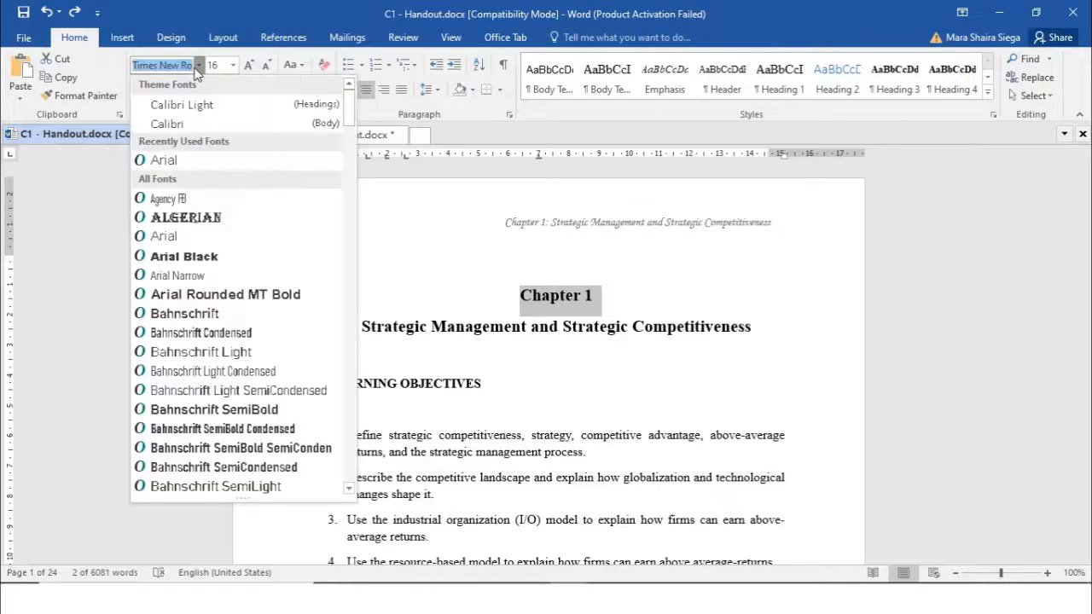
pyautogui.scroll(-4, 207, 166)
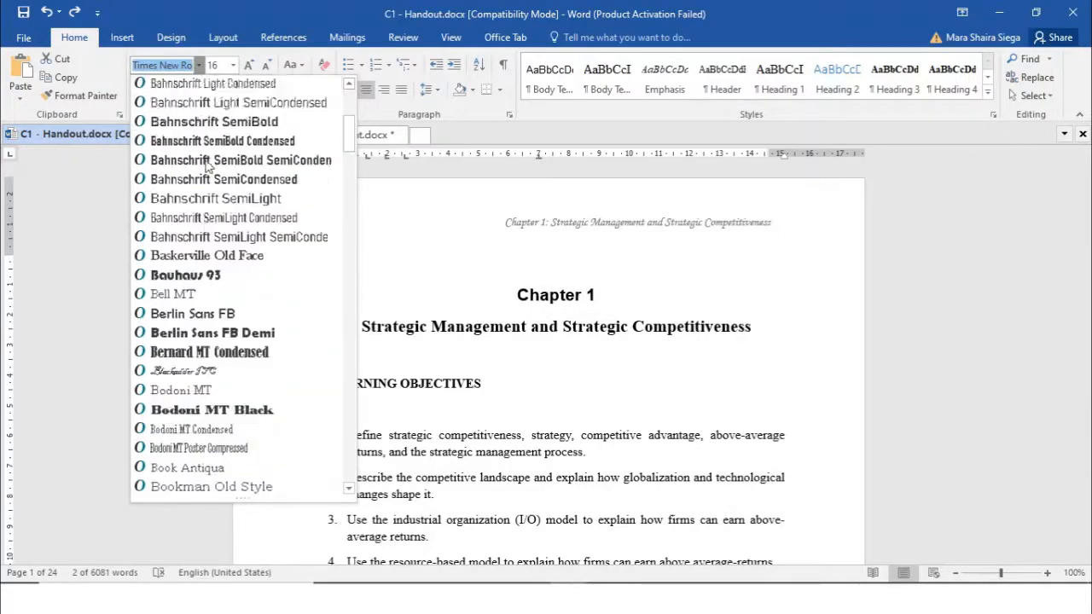
pyautogui.scroll(5, 229, 99)
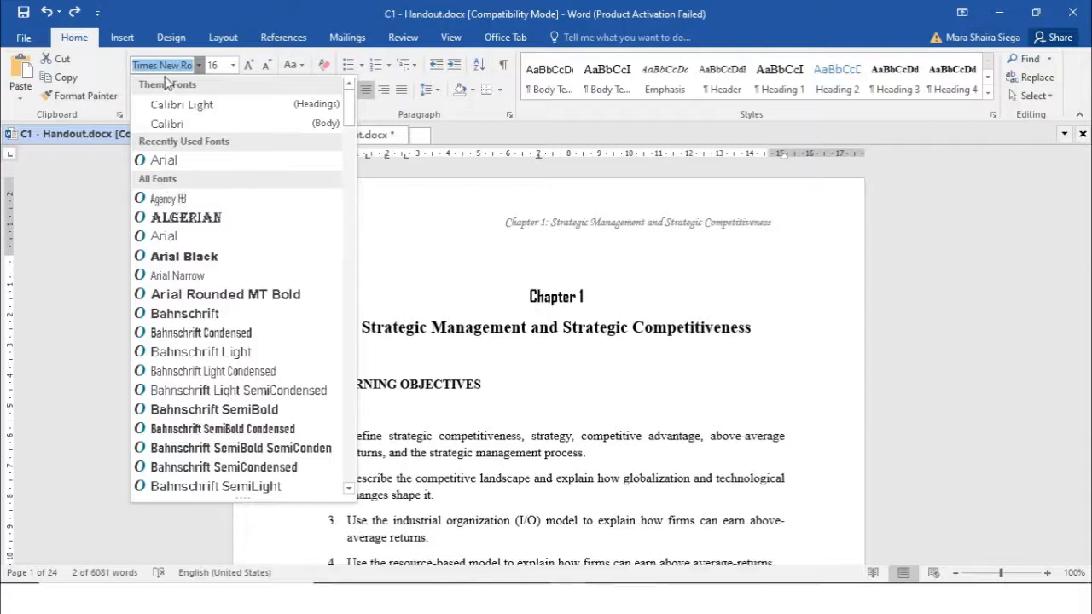
pyautogui.click(199, 67)
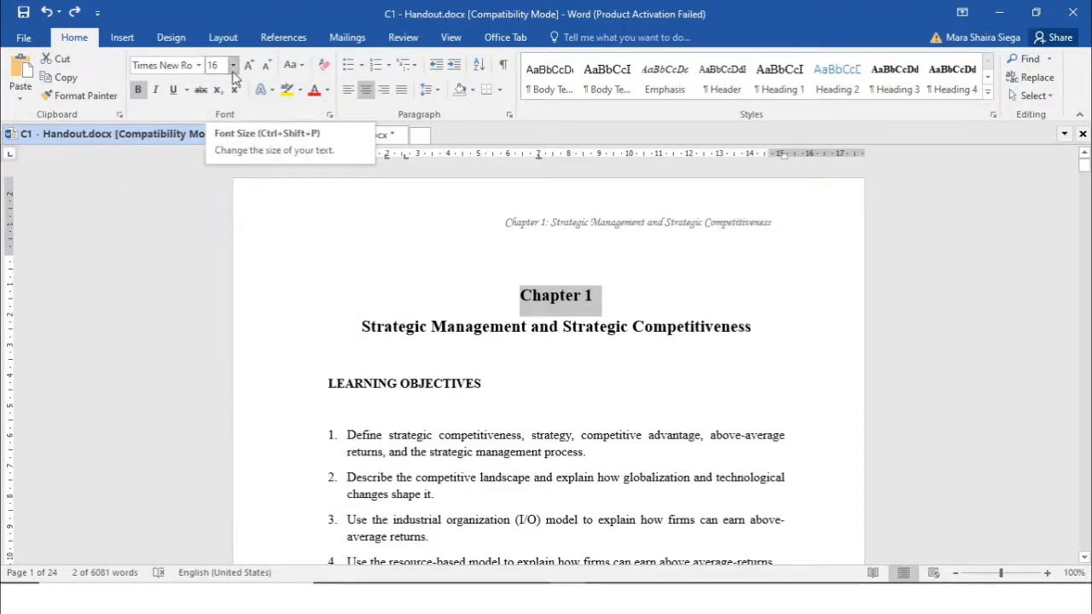
# Set the font size of the "Chapter 1" heading to 28 and change it to 18
pyautogui.click(232, 71)
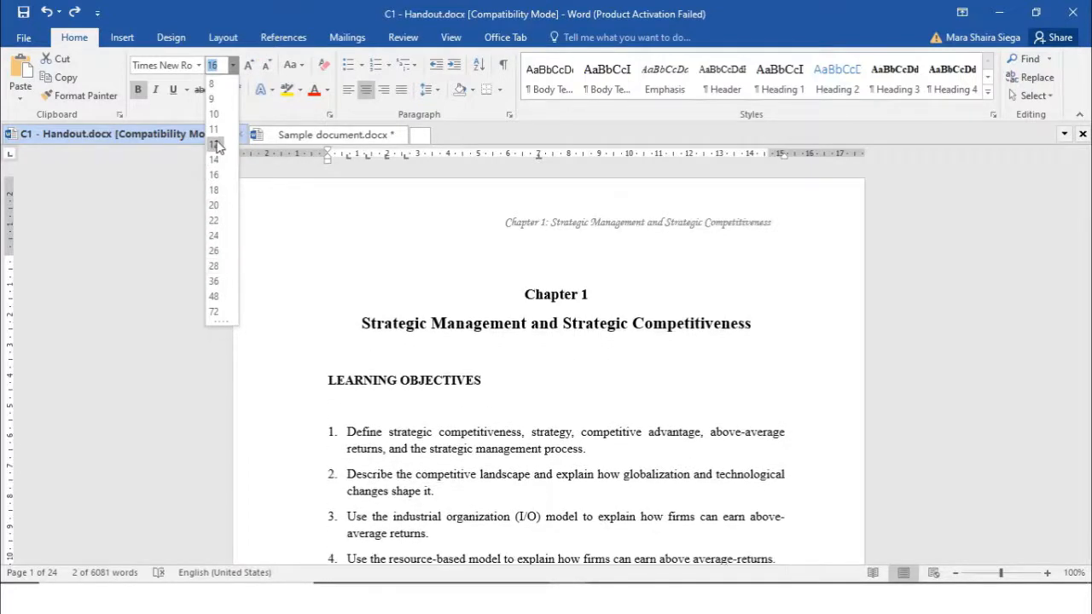
pyautogui.click(213, 265)
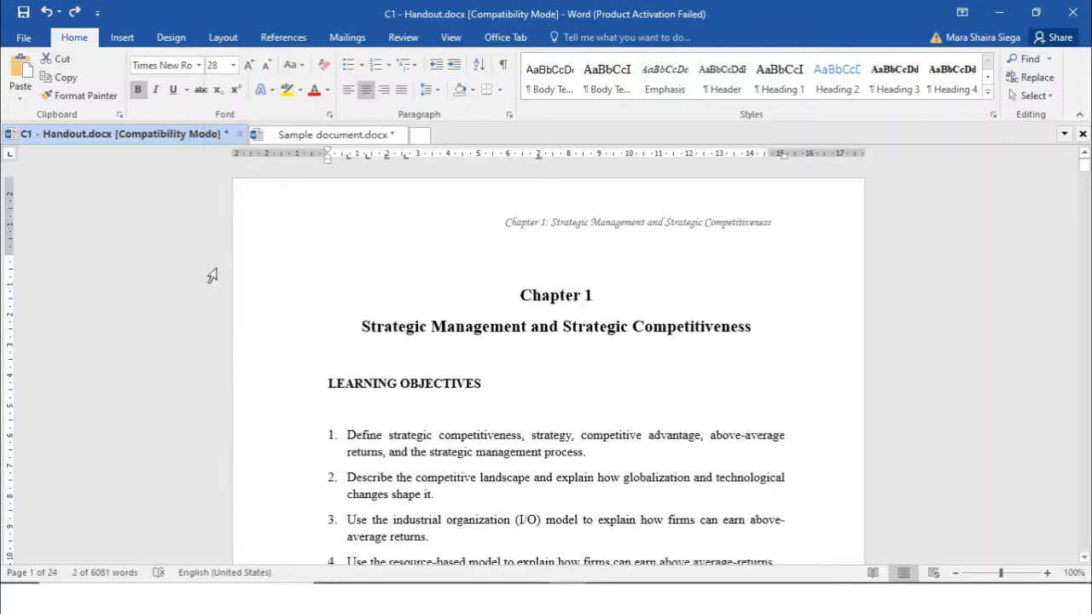
pyautogui.click(233, 65)
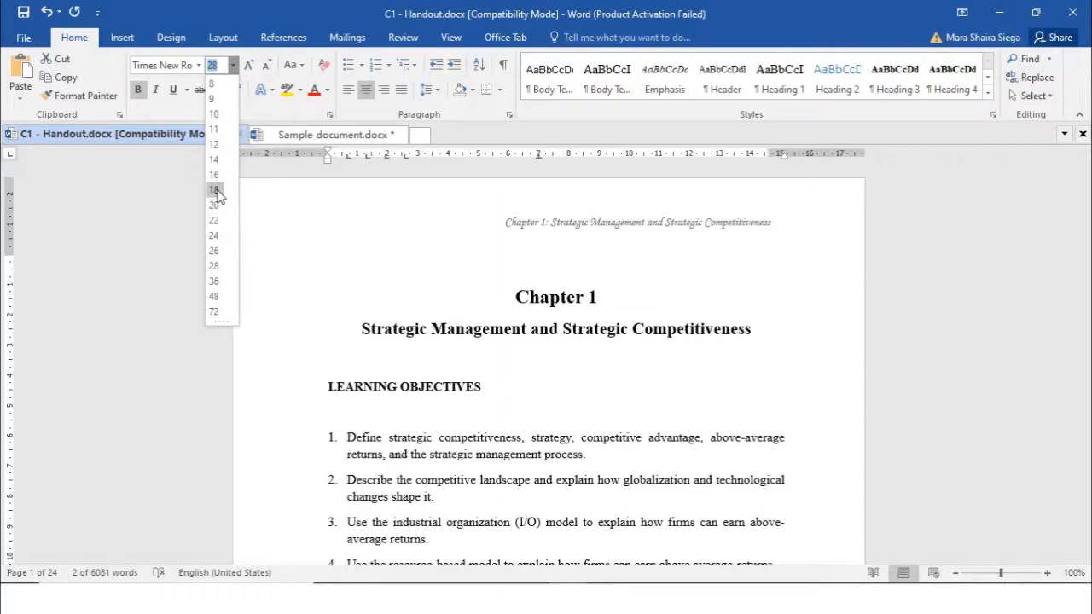
pyautogui.click(215, 189)
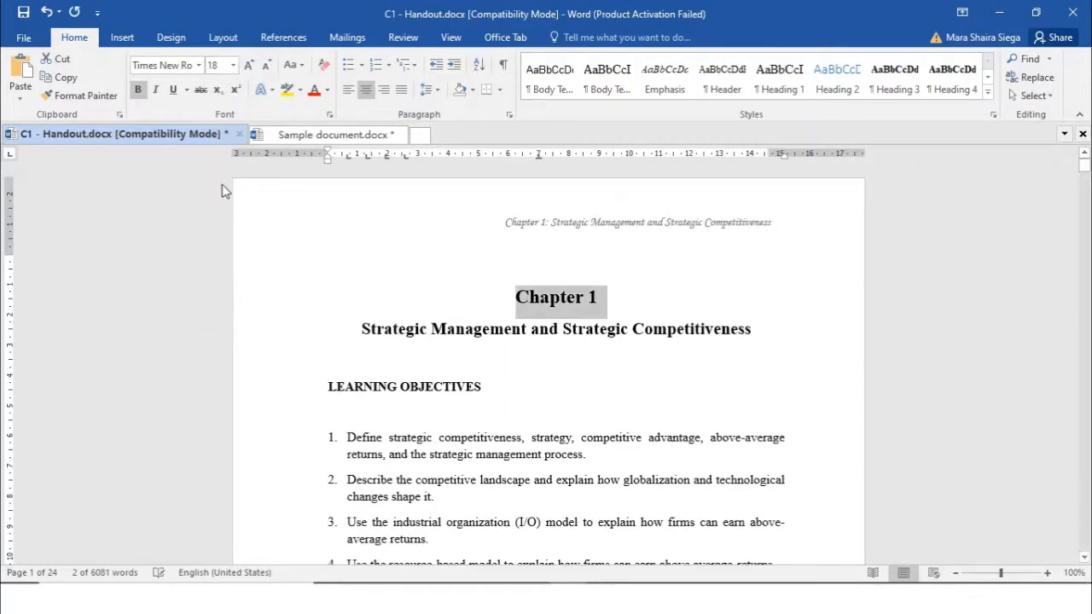
# Increase the "Chapter 1" heading's font size by two increments to 22 and decrease it back to 18
pyautogui.click(255, 70)
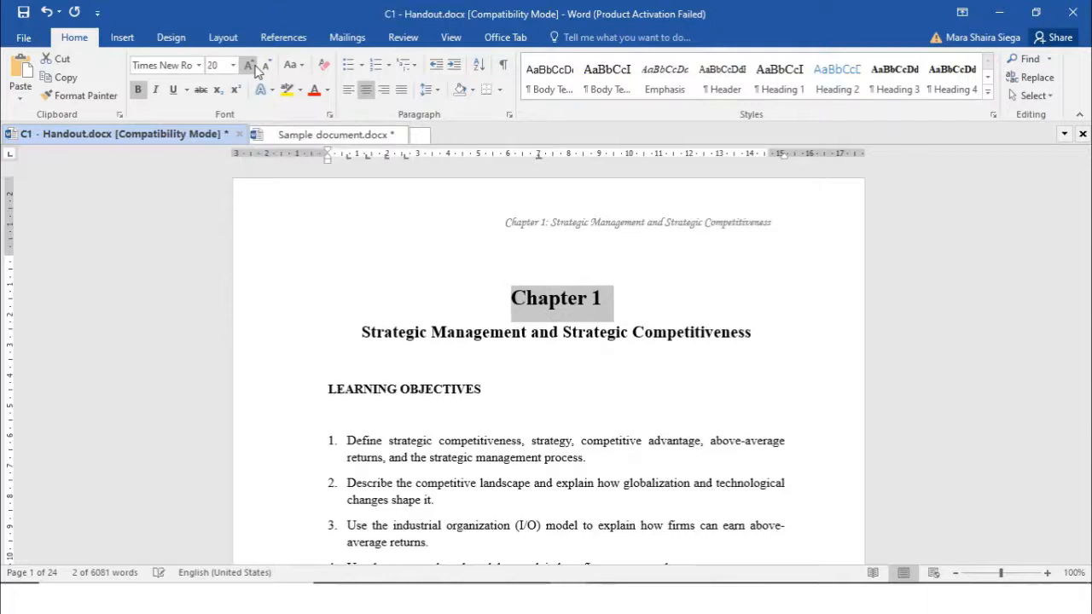
pyautogui.click(255, 69)
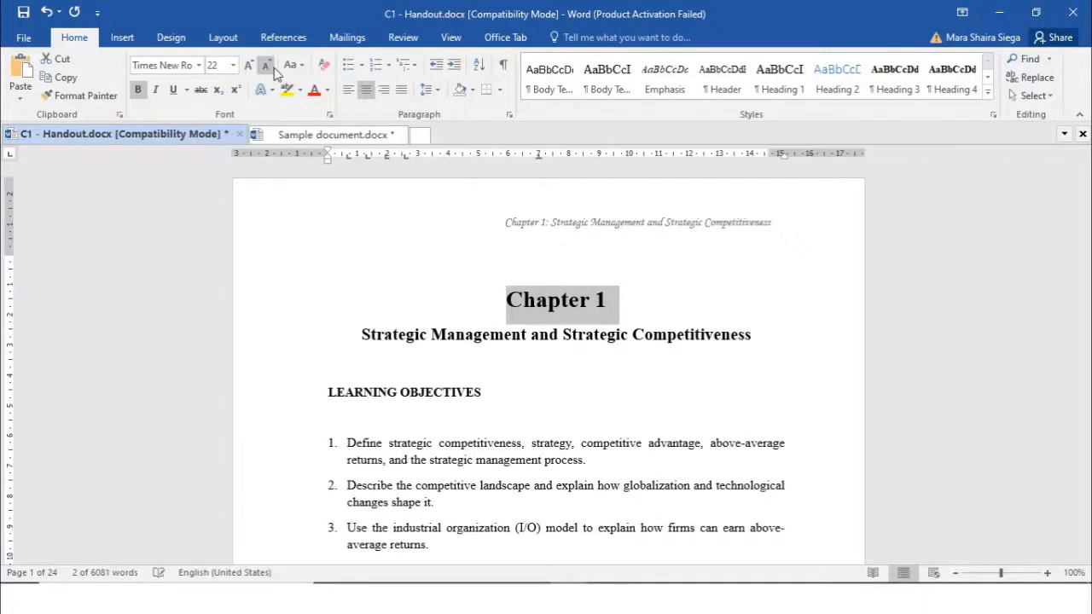
pyautogui.click(273, 70)
pyautogui.click(273, 70)
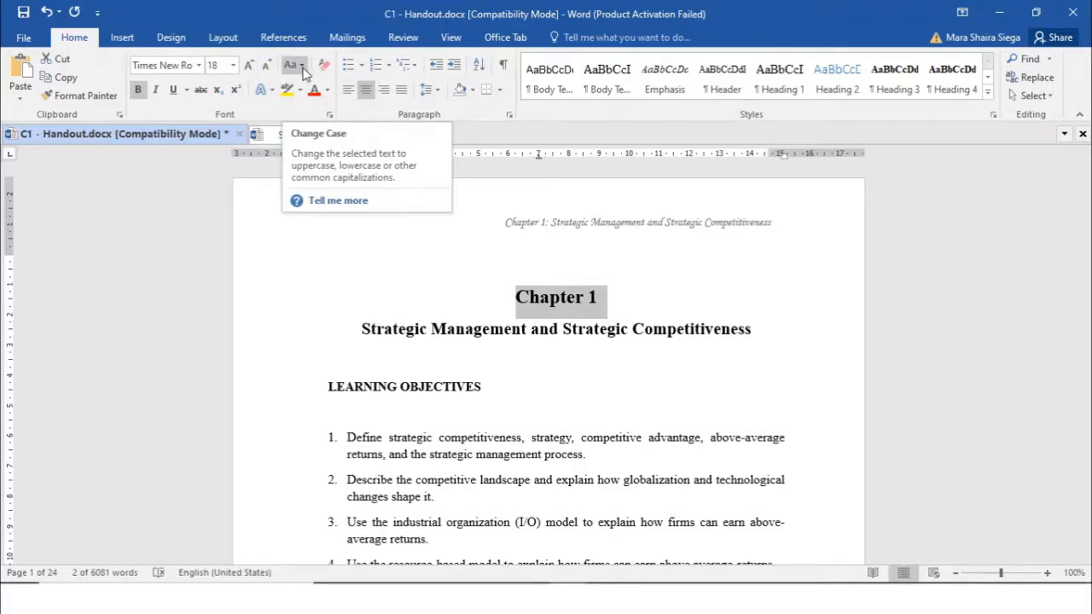
# Try lowercase and uppercase on the "Chapter 1" heading and return it to sentence case
pyautogui.click(301, 66)
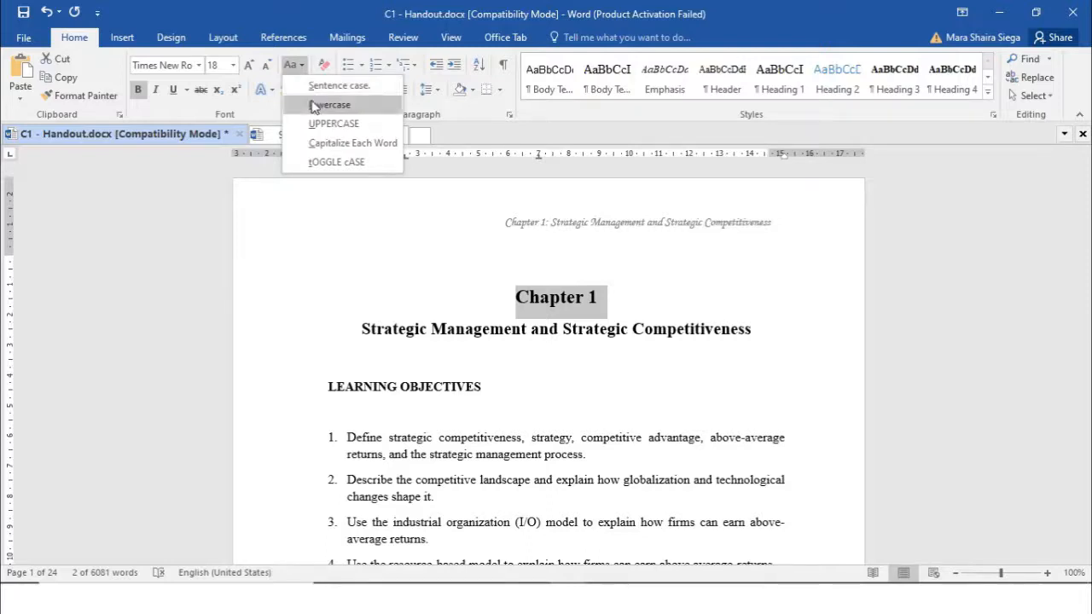
pyautogui.click(315, 106)
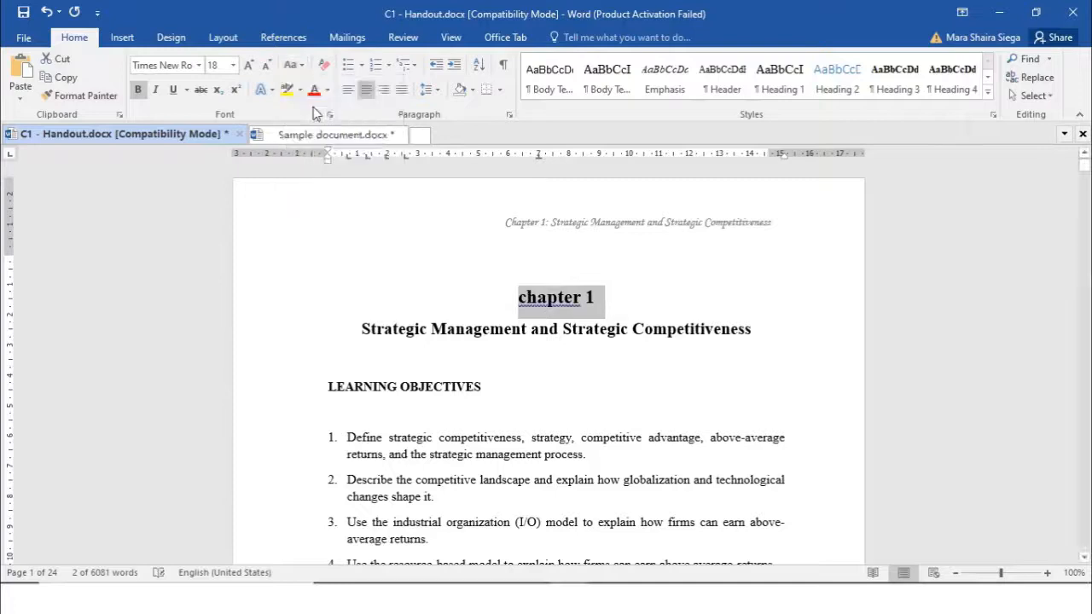
pyautogui.click(291, 65)
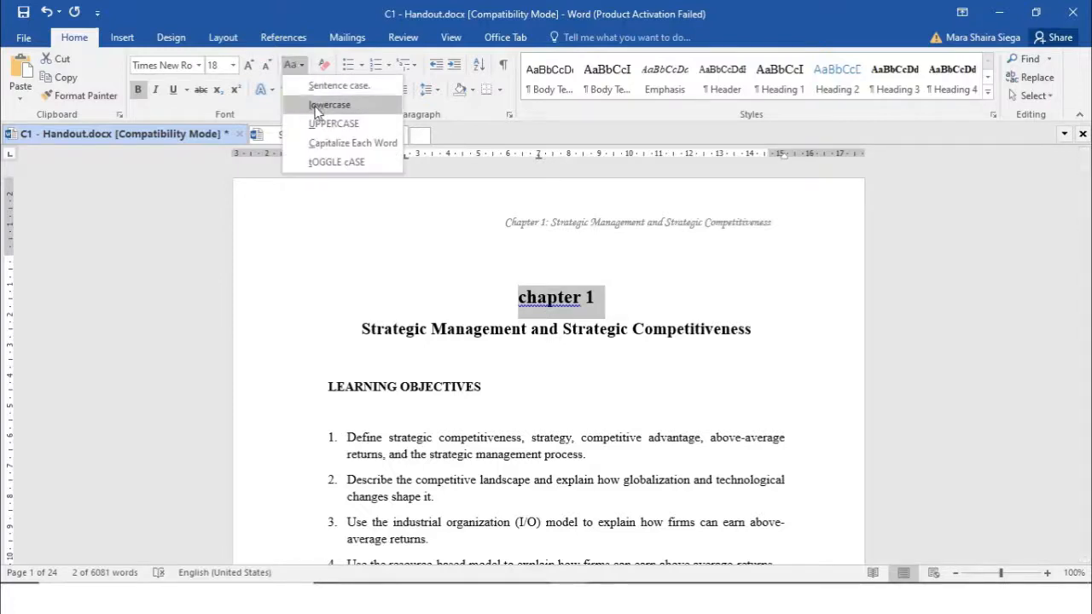
pyautogui.click(317, 125)
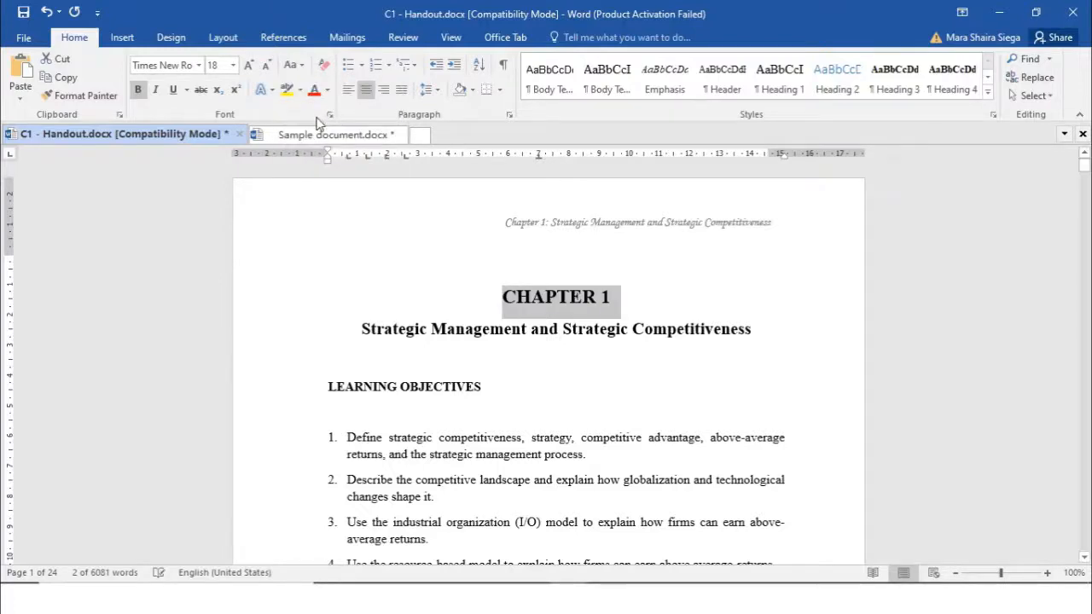
pyautogui.click(307, 68)
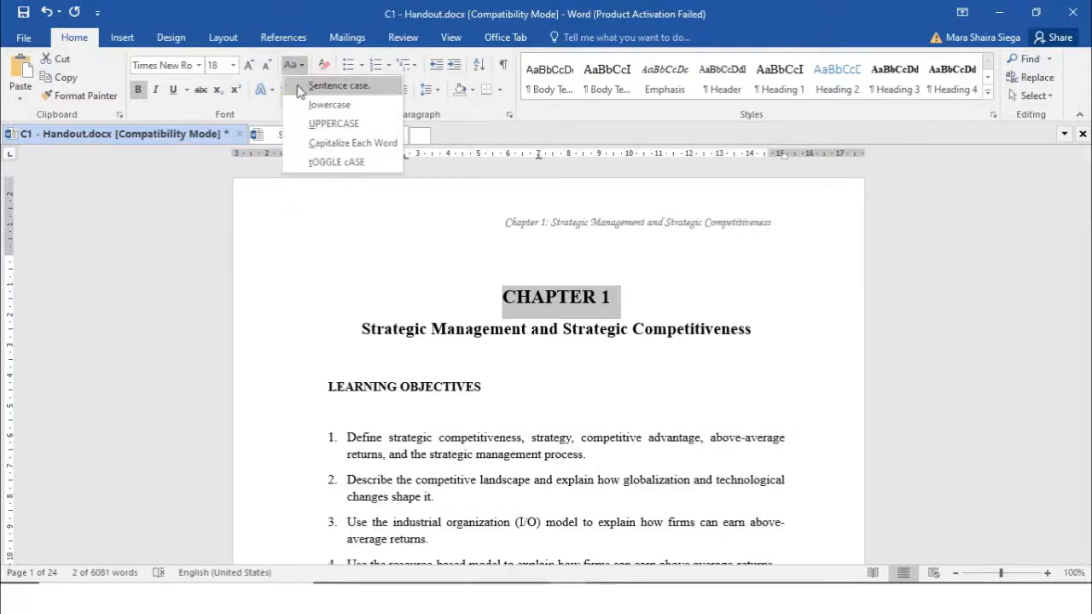
pyautogui.click(320, 90)
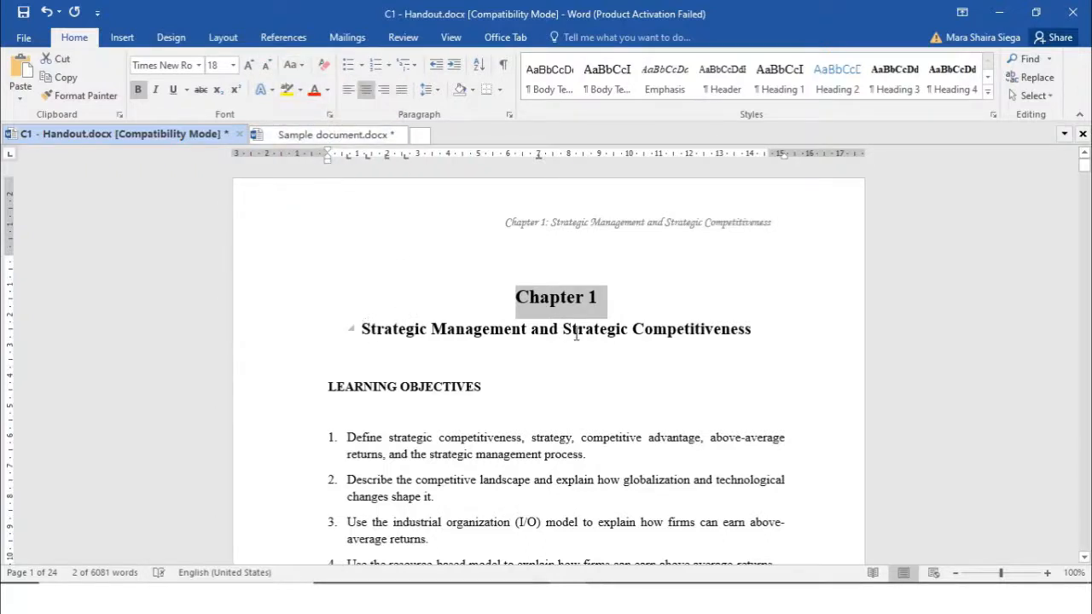
# Try the Capitalize Each Word, toggle case and sentence case options on the chapter title below "Chapter 1"
pyautogui.moveTo(756, 329); pyautogui.dragTo(361, 329)
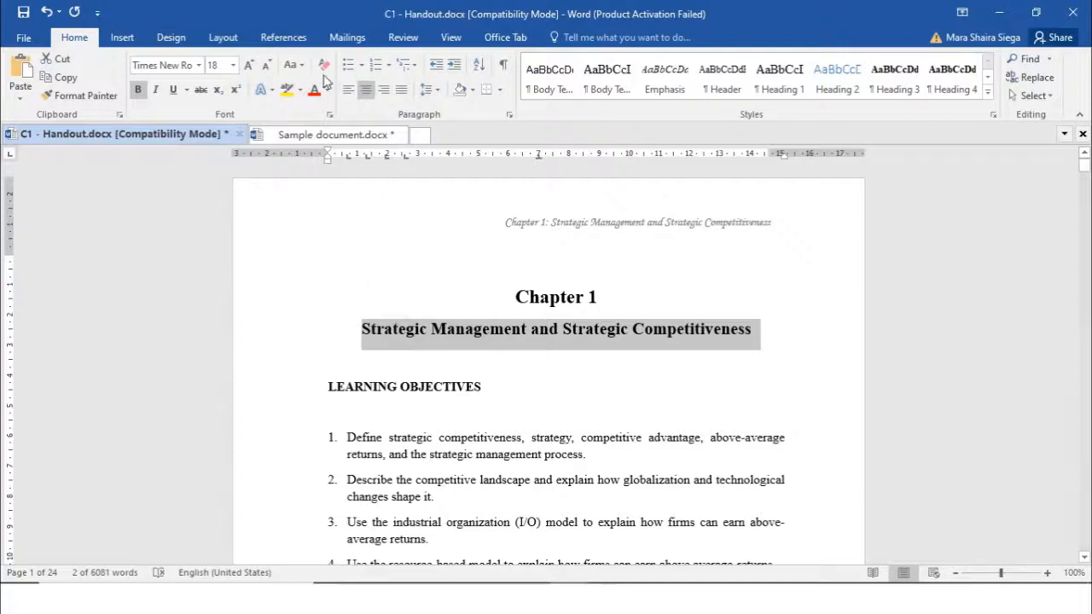
pyautogui.click(291, 64)
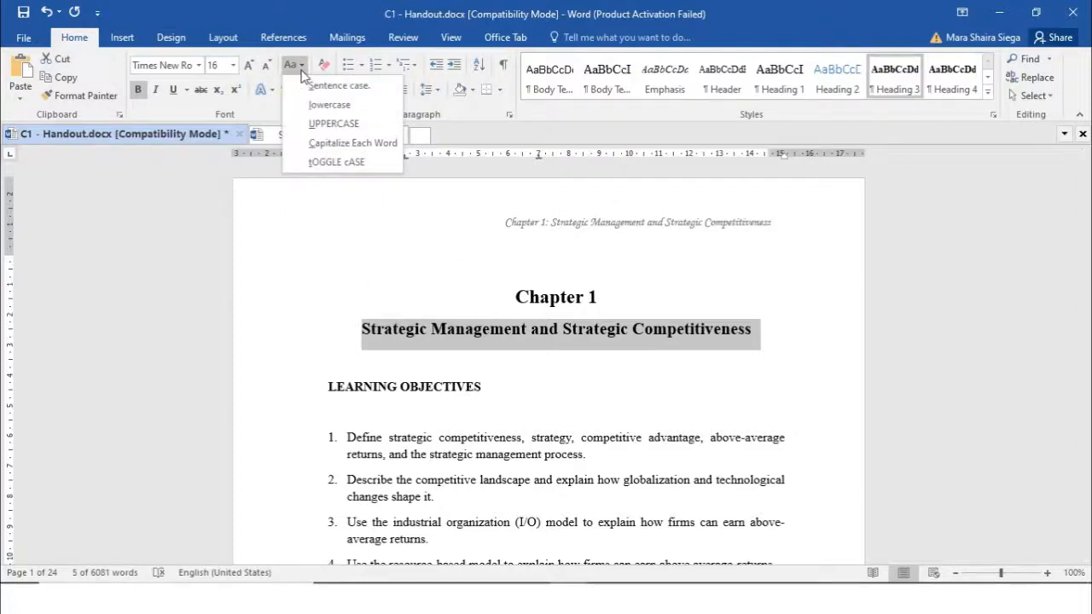
pyautogui.click(319, 145)
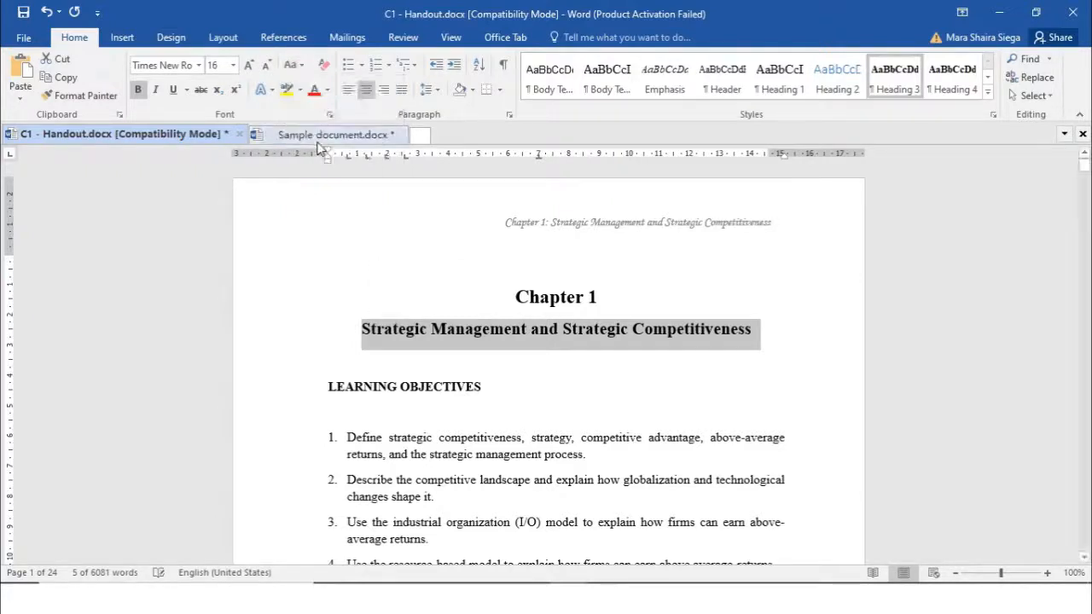
pyautogui.click(291, 65)
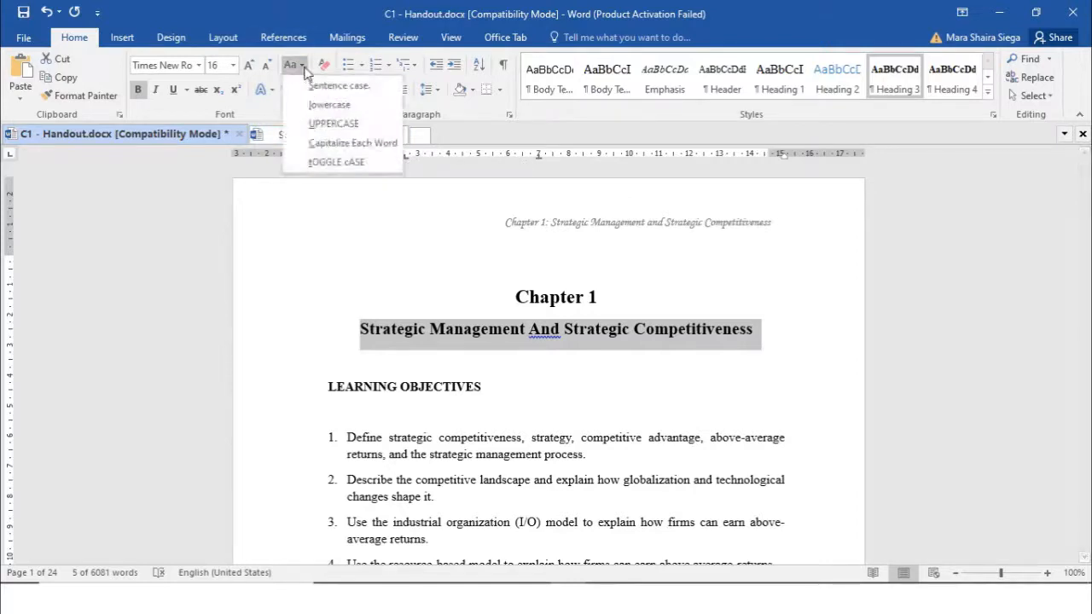
pyautogui.click(317, 164)
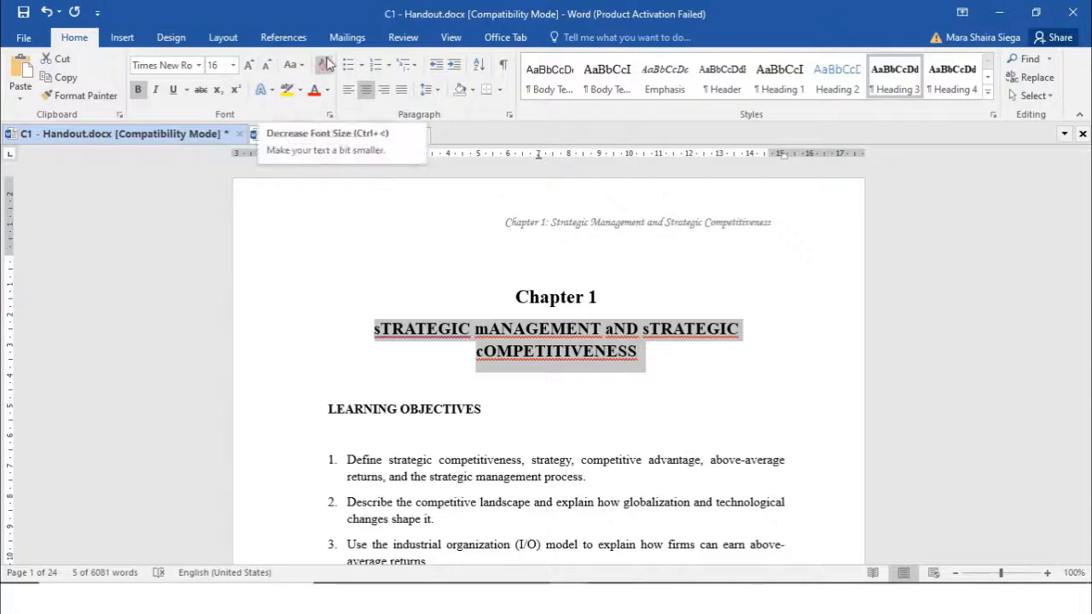
pyautogui.click(291, 65)
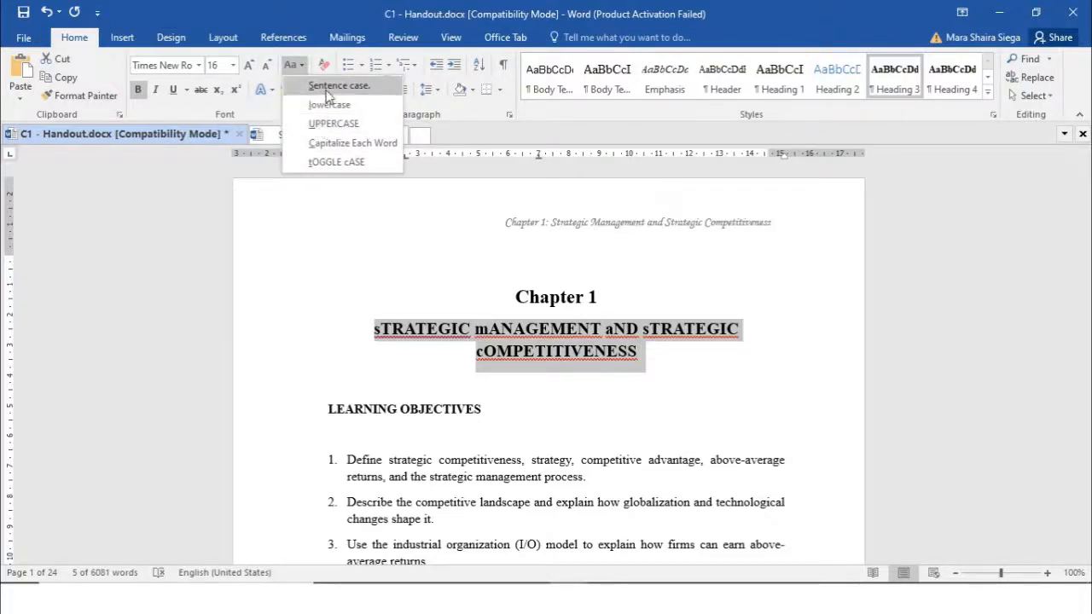
pyautogui.click(299, 85)
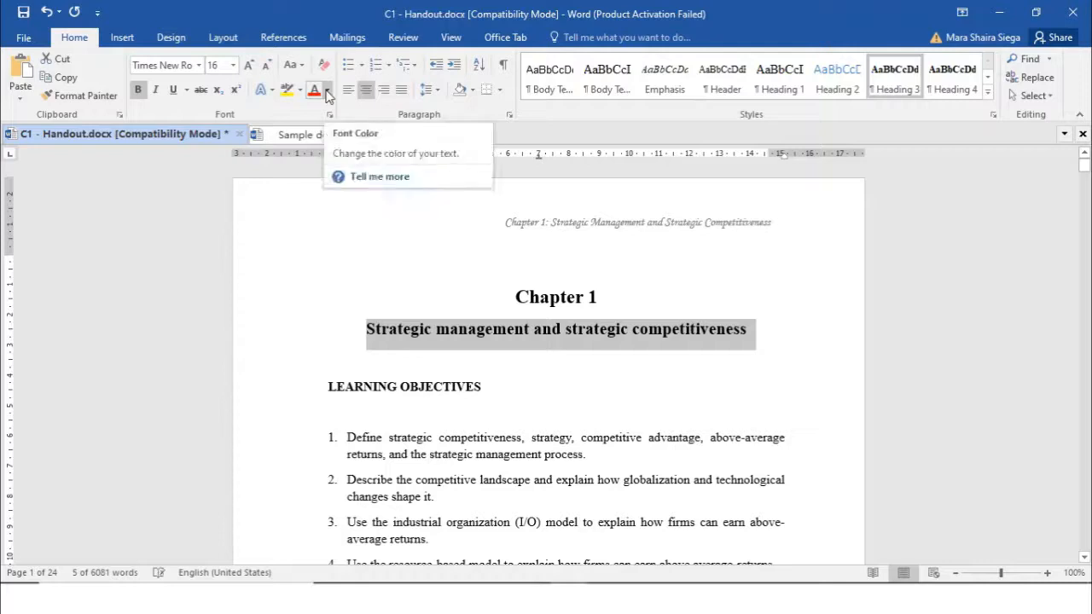
# Capitalize each word of the chapter title, but change "And" to a lowercase "and"
pyautogui.click(301, 66)
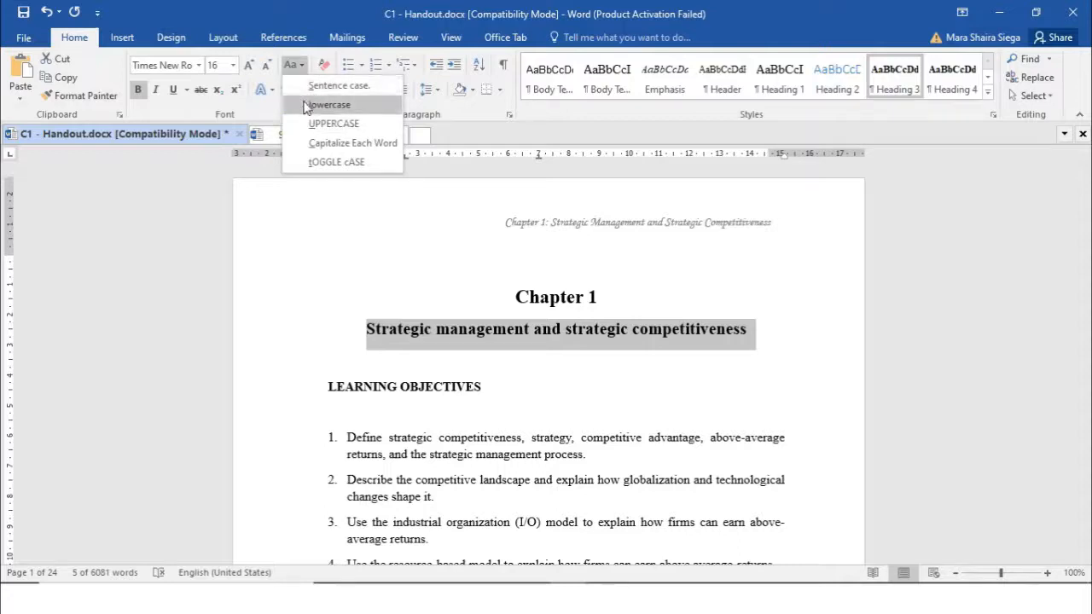
pyautogui.click(299, 142)
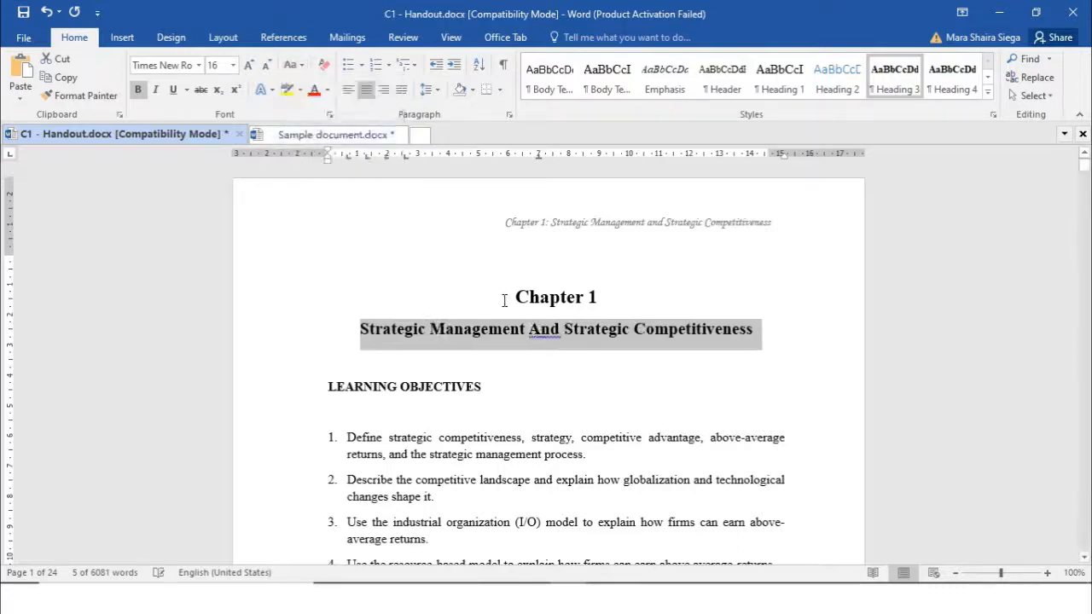
pyautogui.click(538, 334)
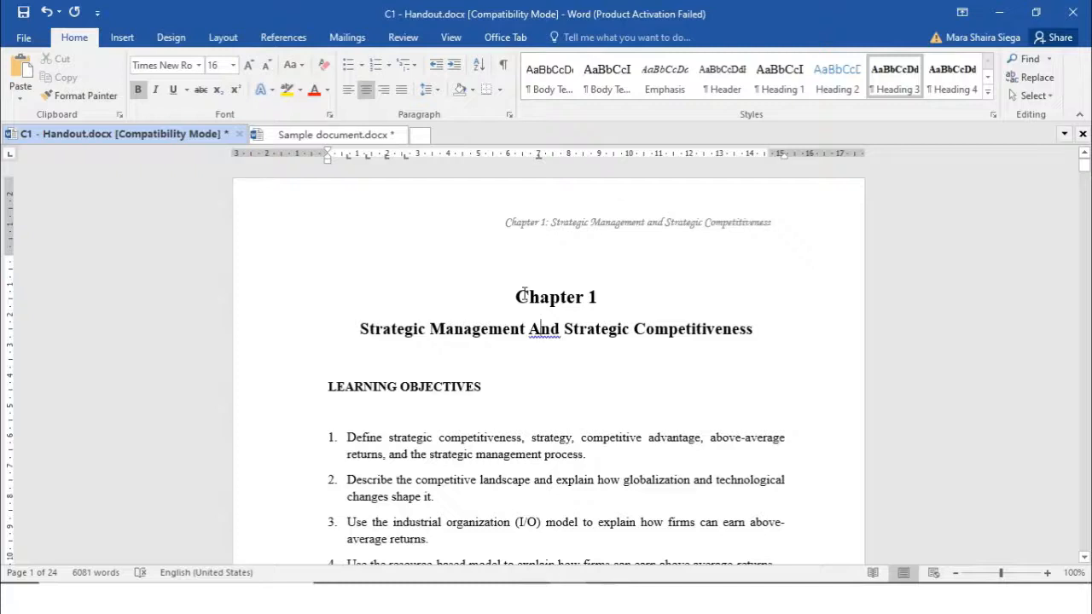
pyautogui.press('BackSpace')
pyautogui.write('a')
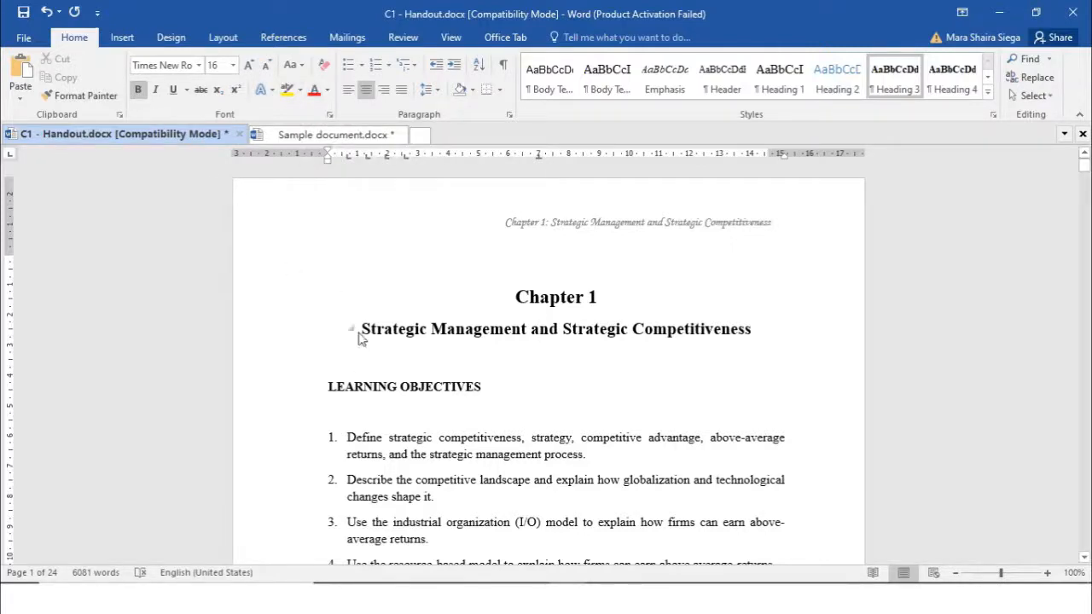
# Italicize and underline the whole title "Strategic Management and Strategic Competitiveness"
pyautogui.moveTo(361, 331); pyautogui.dragTo(796, 328)
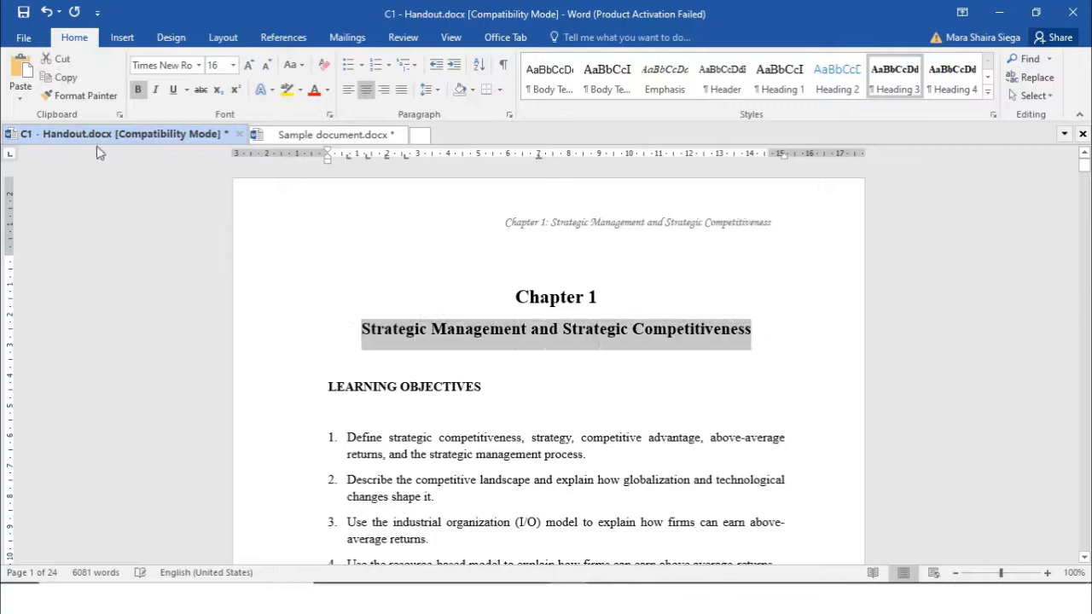
pyautogui.click(154, 94)
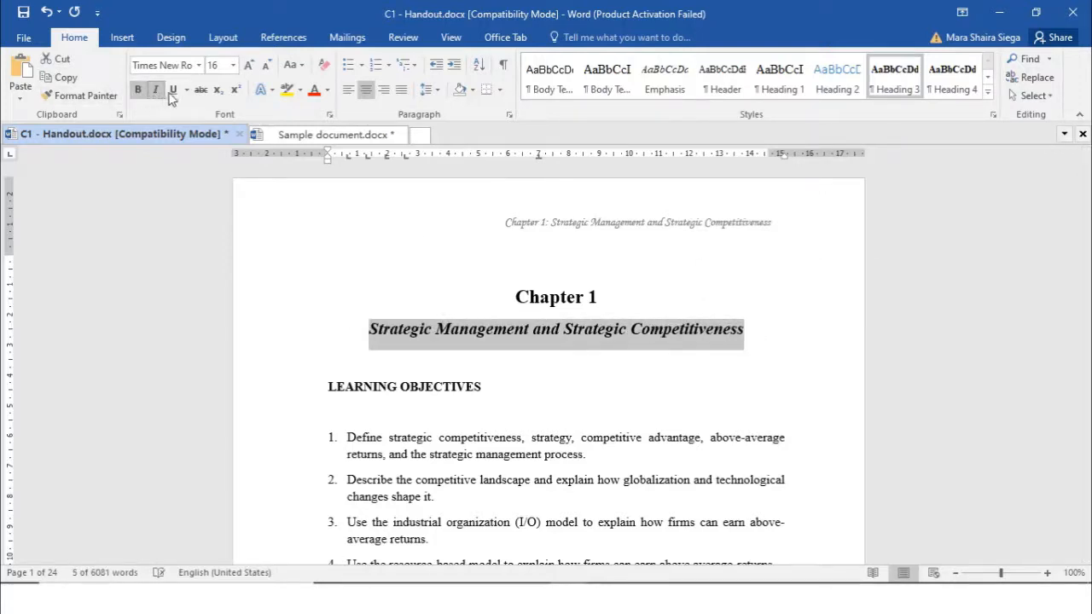
pyautogui.click(176, 91)
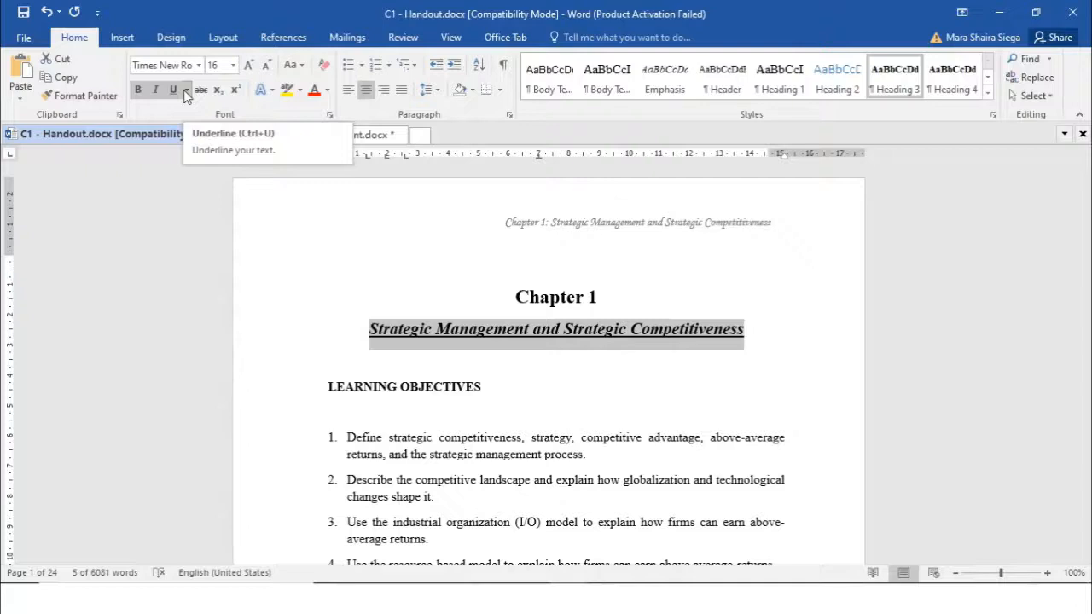
# Look over the underline styles and colors without changing them, and apply strikethrough to the chapter title
pyautogui.click(185, 90)
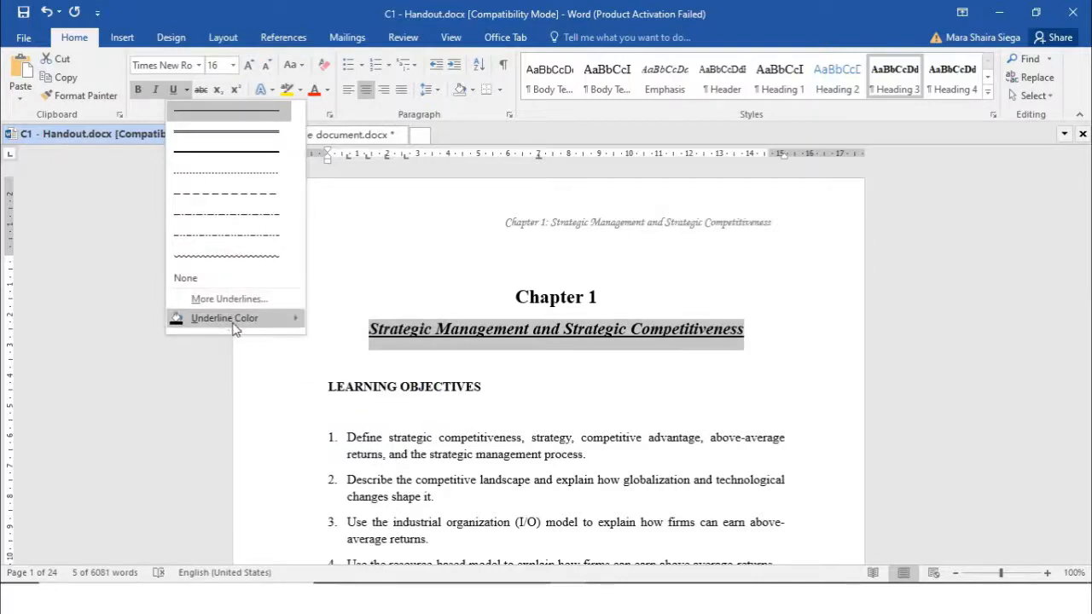
pyautogui.moveTo(236, 329)
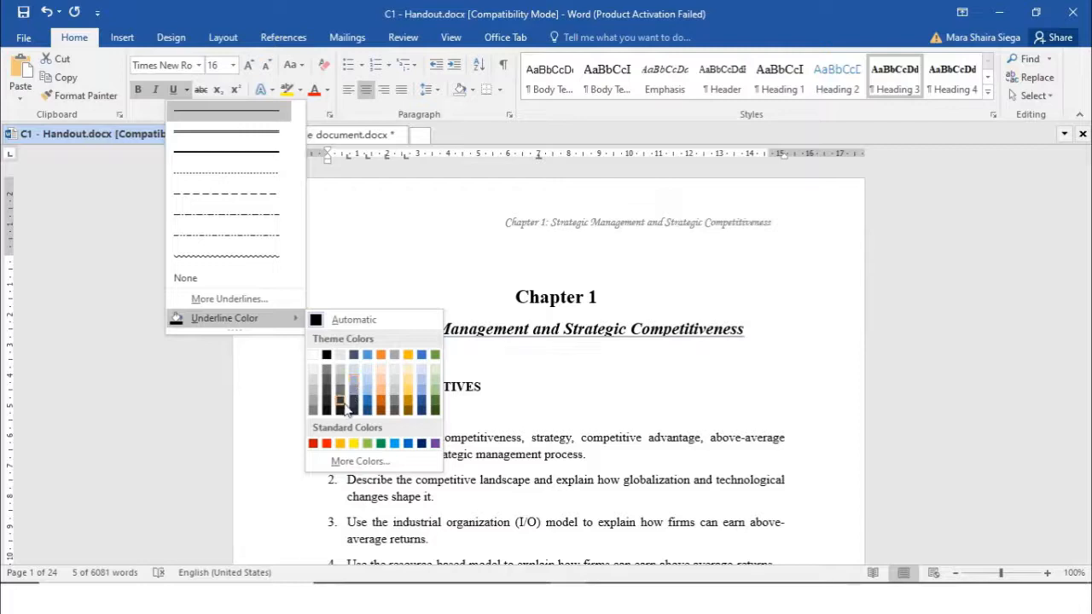
pyautogui.click(186, 89)
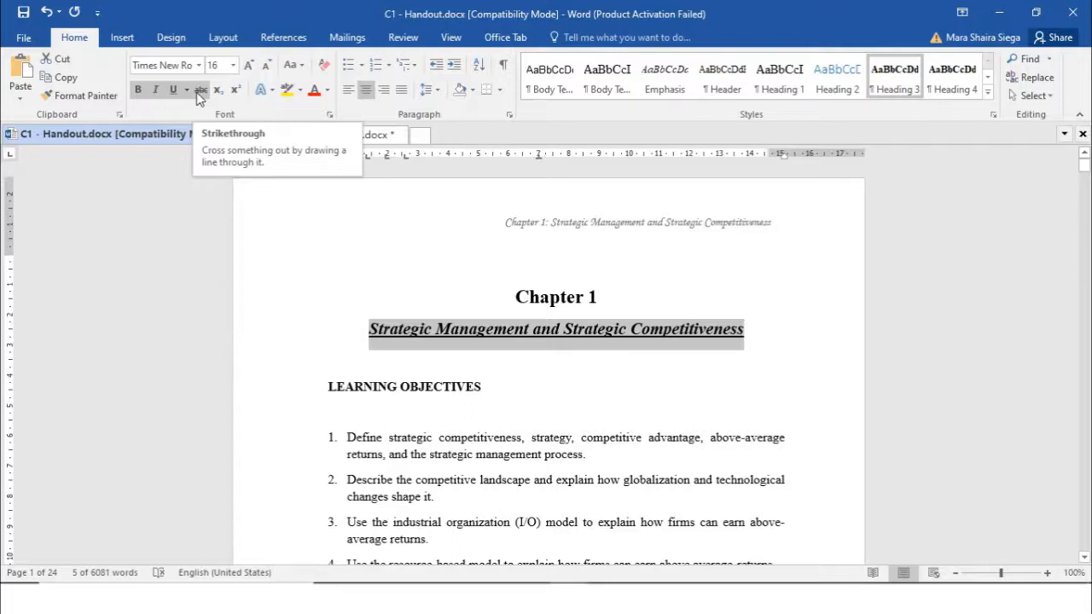
pyautogui.click(199, 90)
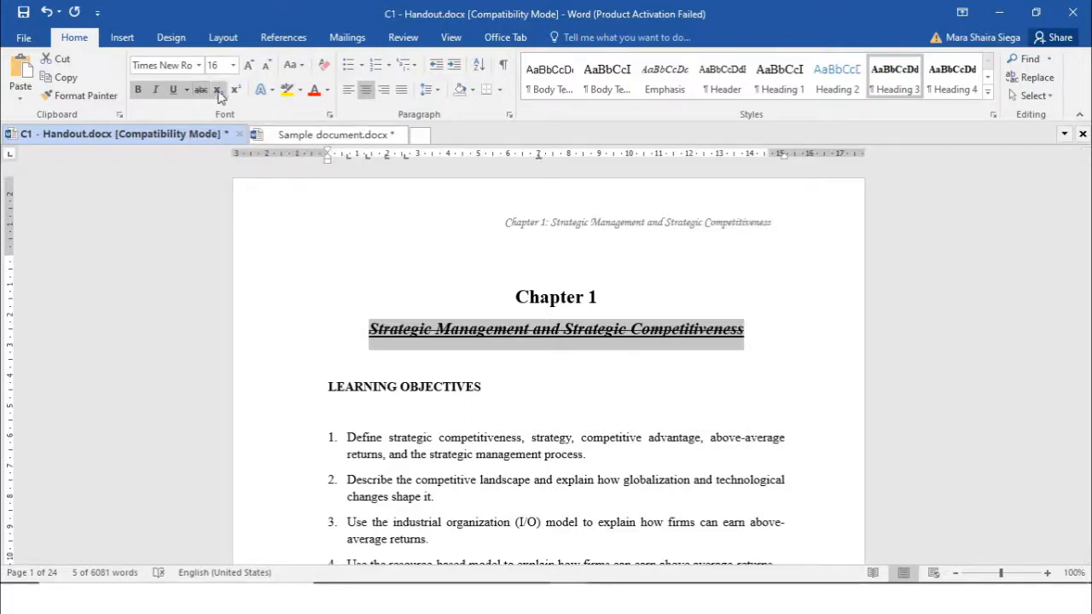
# Try subscript and superscript on the chapter title, then restore it to the normal text position
pyautogui.click(220, 91)
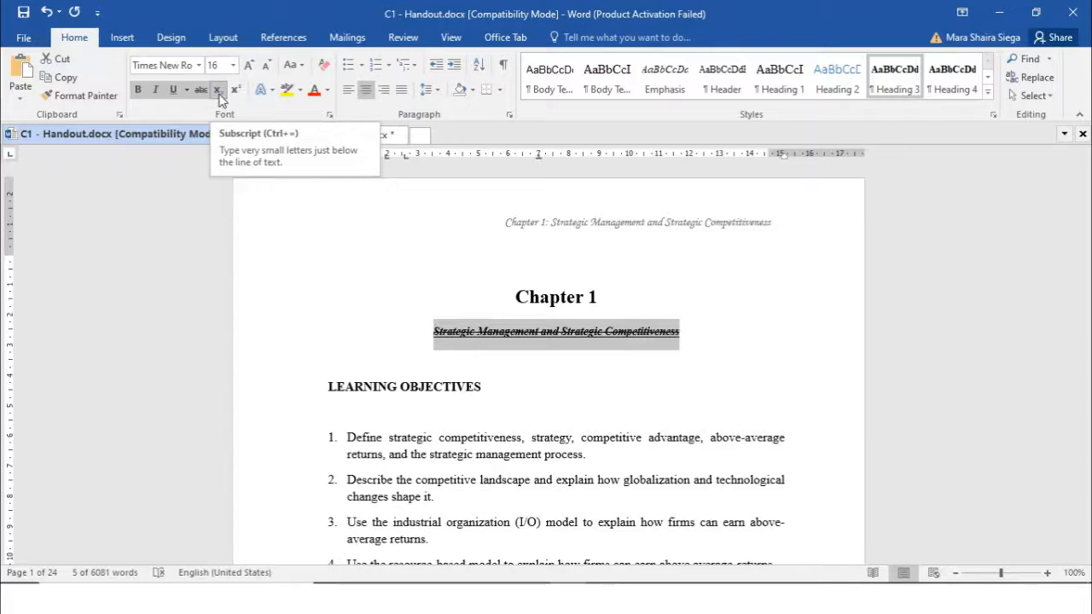
pyautogui.click(240, 90)
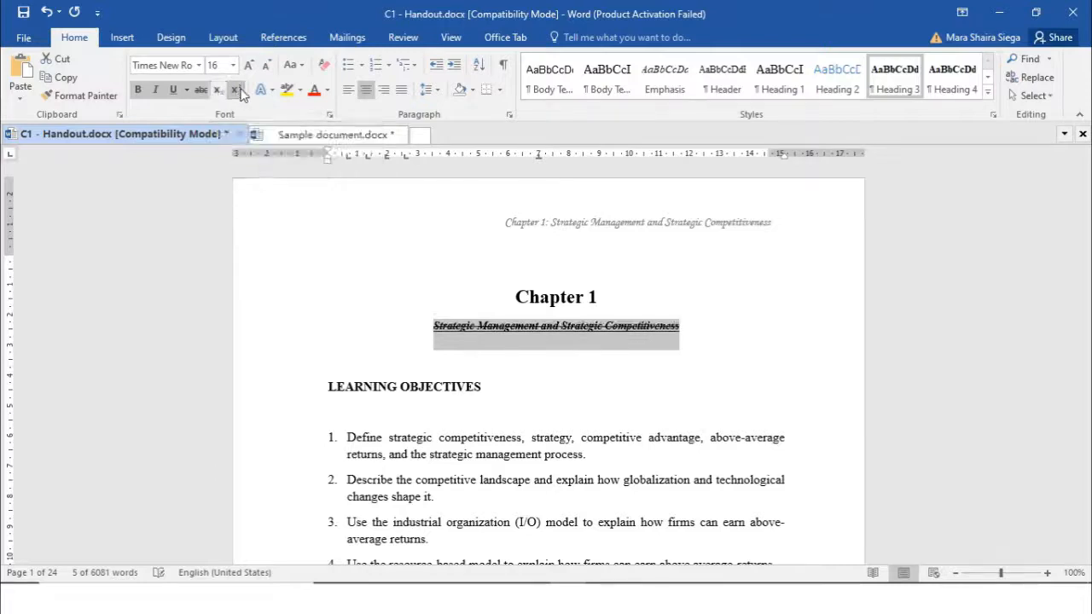
pyautogui.click(220, 92)
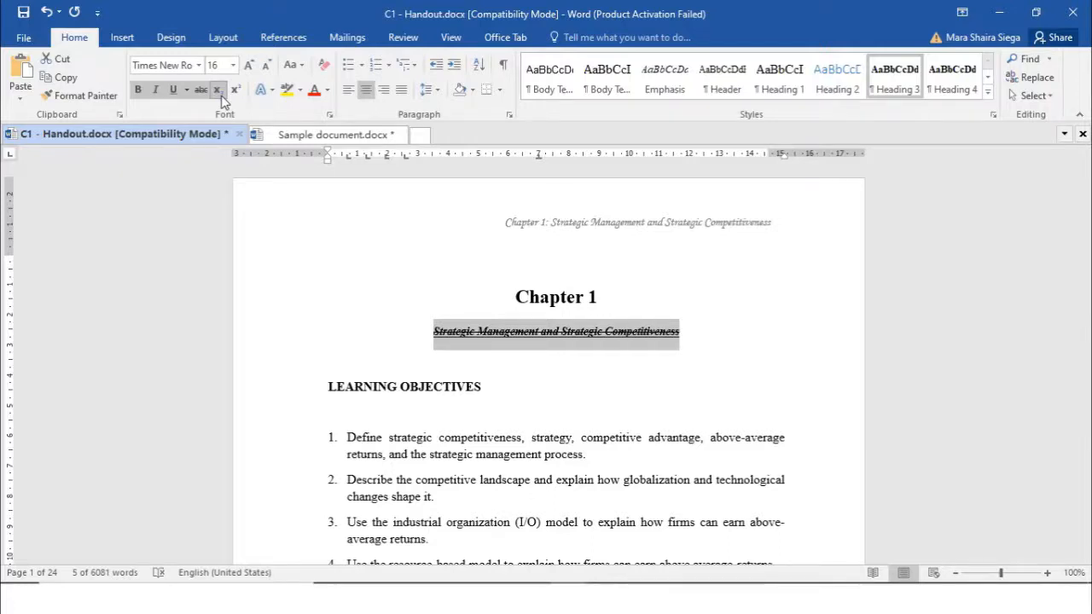
pyautogui.click(233, 94)
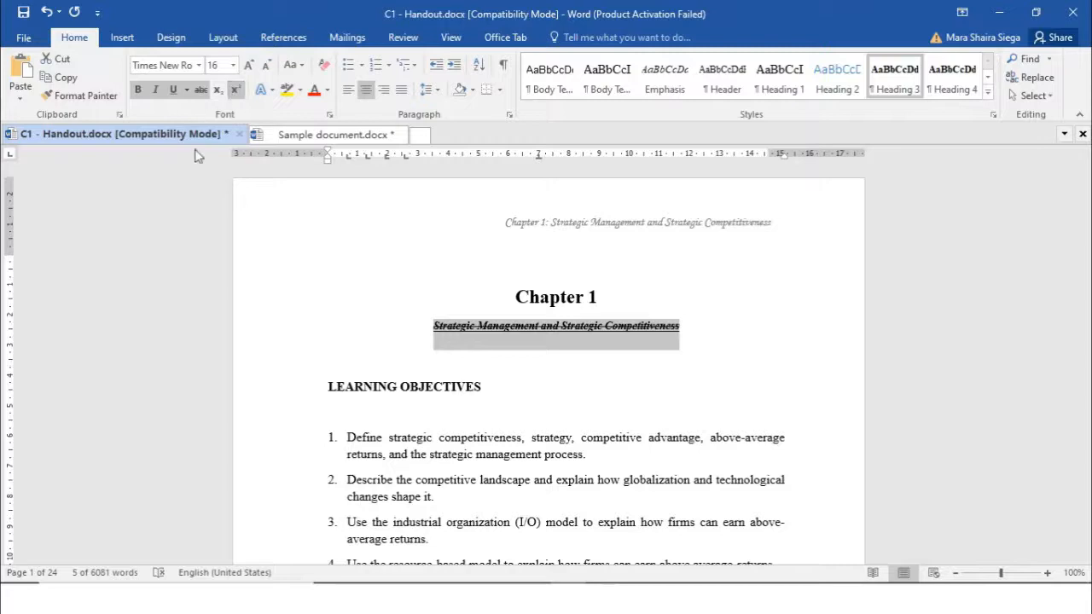
pyautogui.click(236, 92)
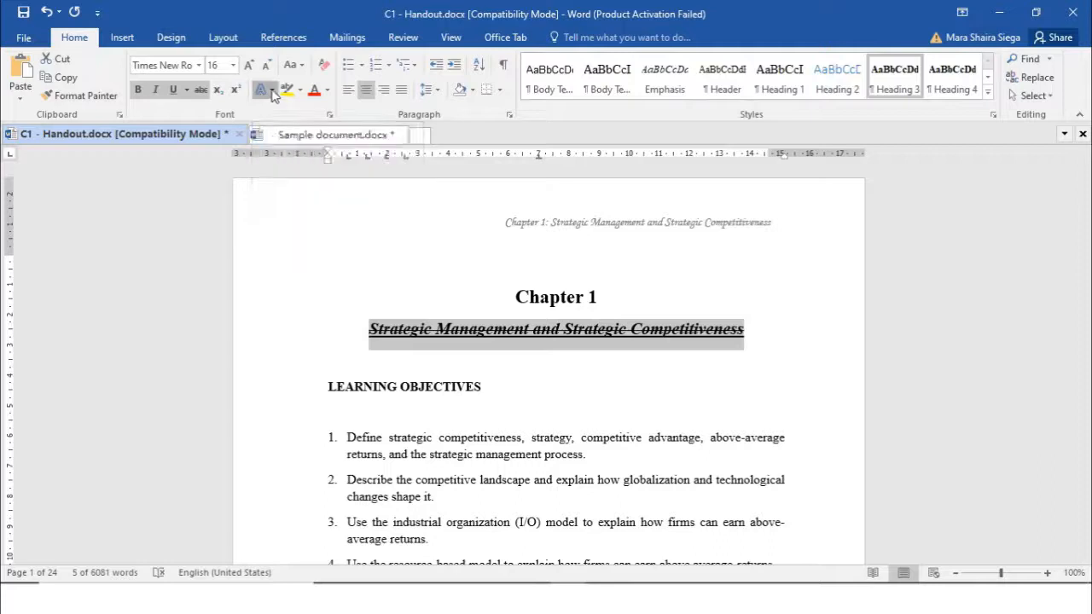
# Look over the text effects and typography options, including the shadow presets, without applying any
pyautogui.click(272, 91)
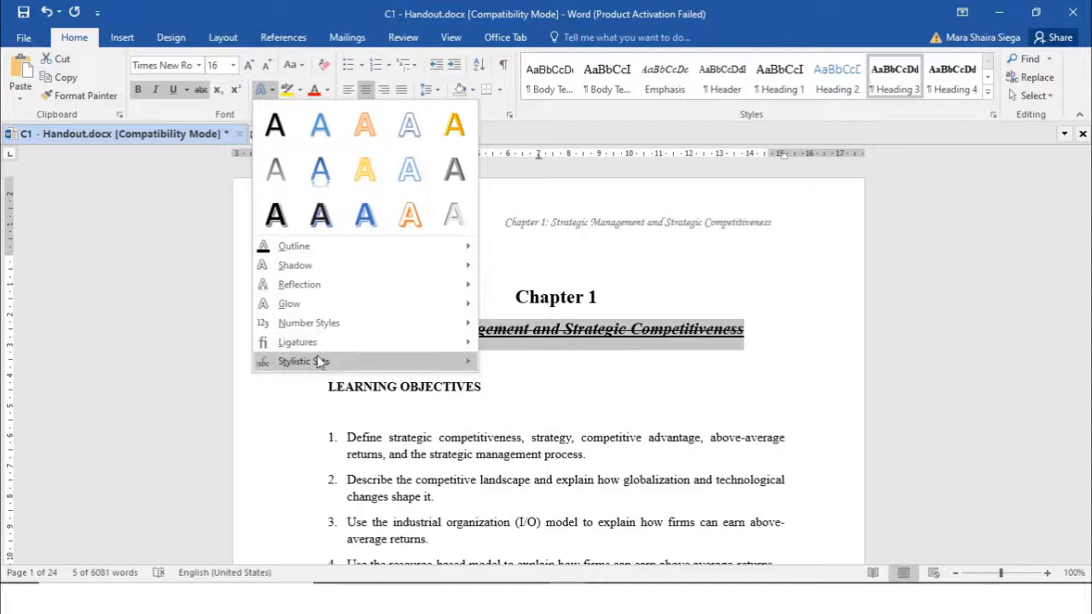
pyautogui.moveTo(319, 334)
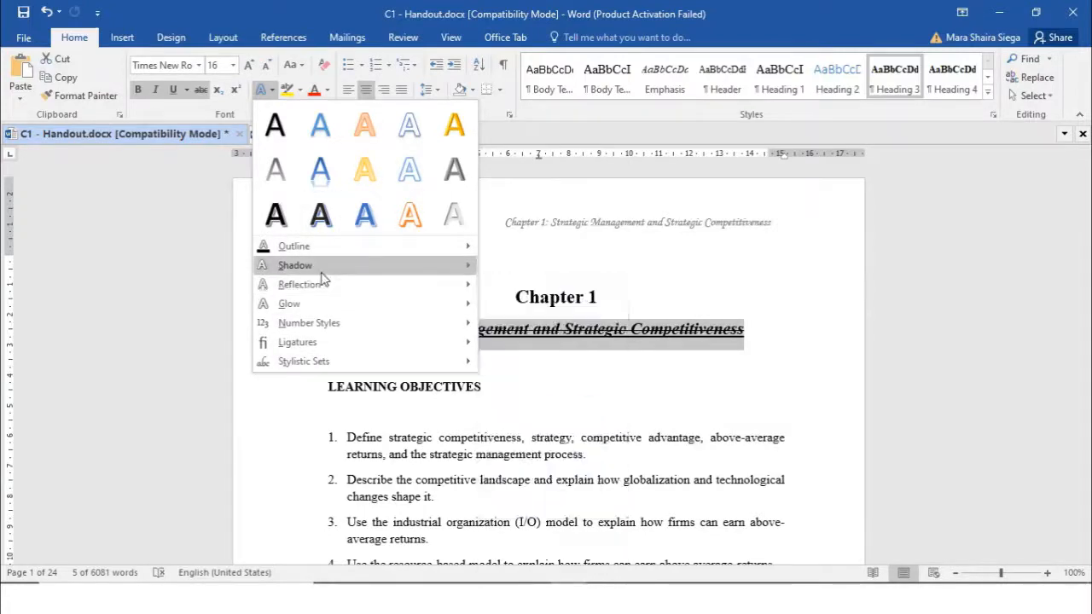
pyautogui.moveTo(322, 273)
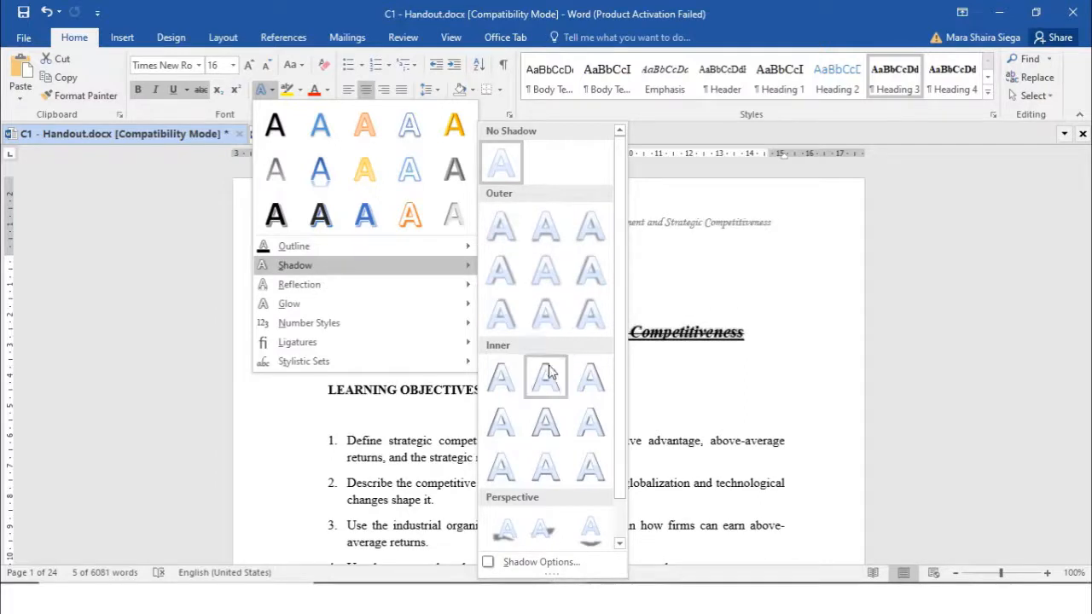
pyautogui.scroll(-1, 551, 409)
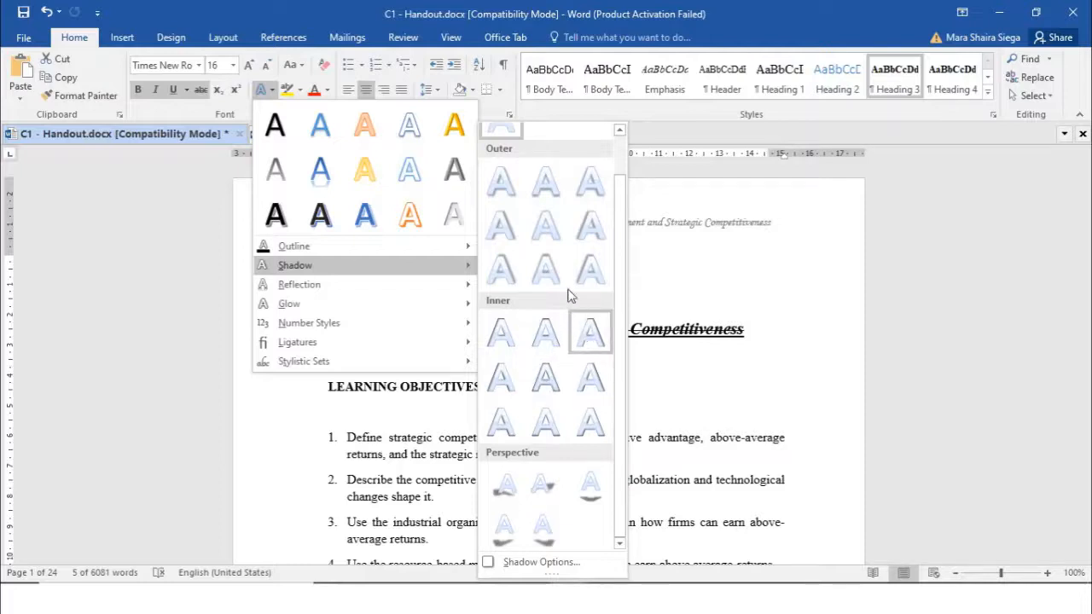
pyautogui.click(272, 91)
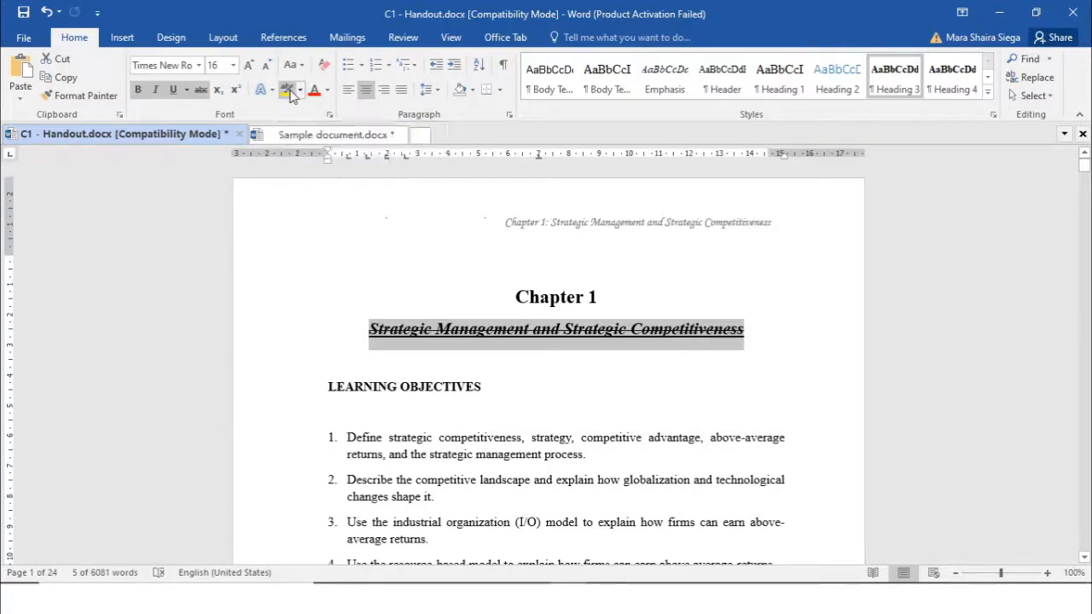
# Highlight the chapter title in yellow, then switch its highlight to green
pyautogui.click(288, 91)
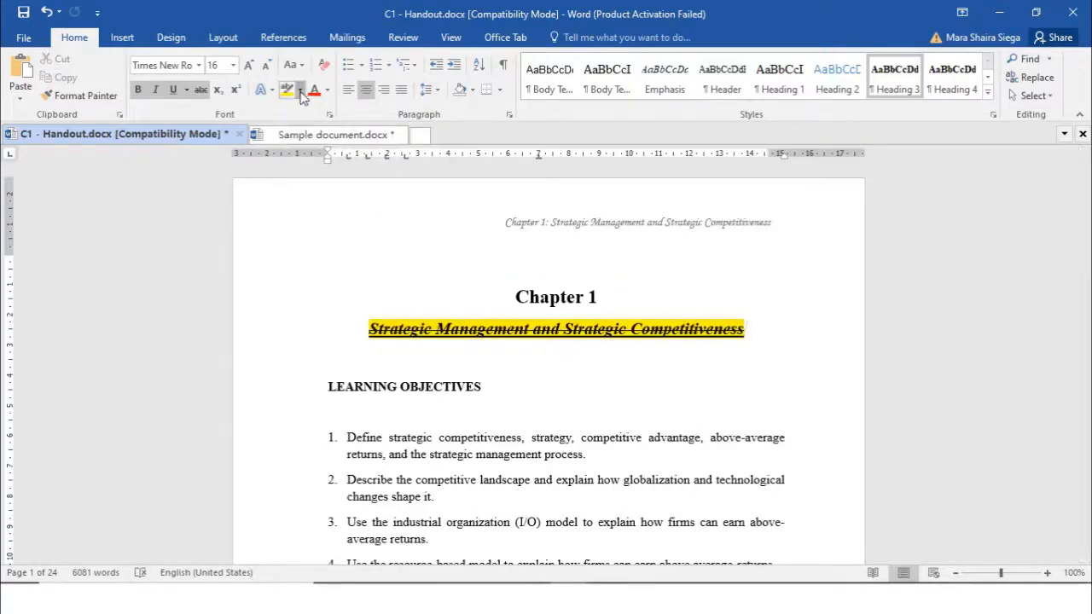
pyautogui.click(300, 91)
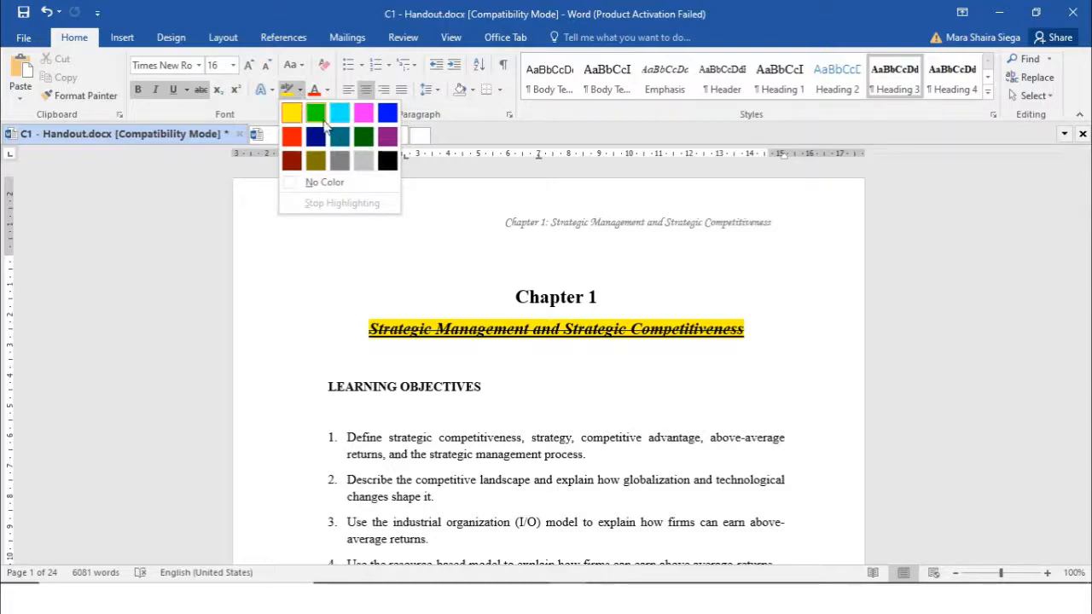
pyautogui.click(317, 116)
pyautogui.click(288, 91)
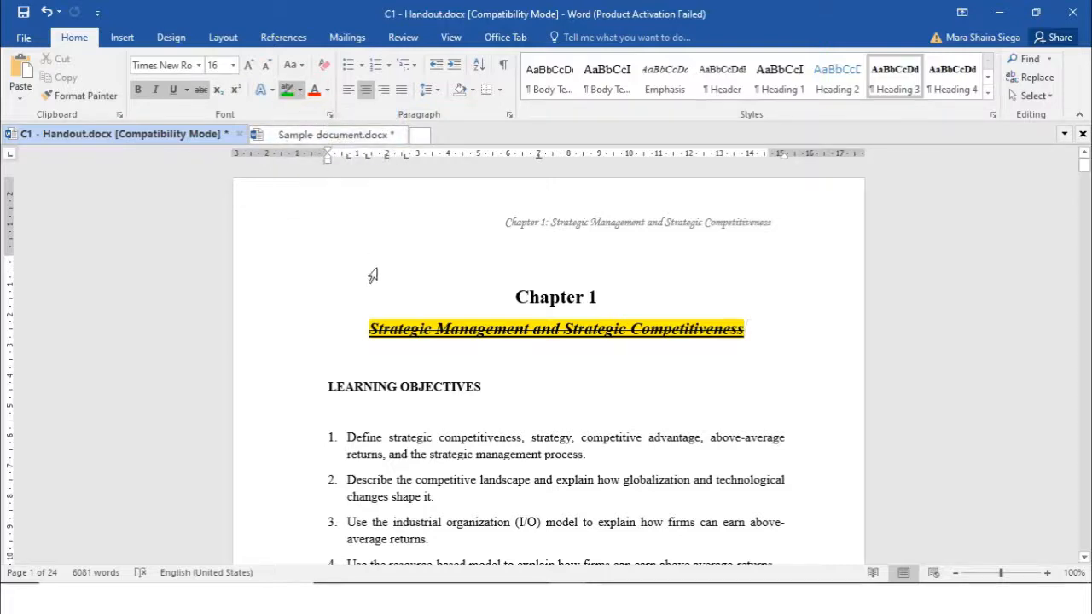
pyautogui.moveTo(364, 325); pyautogui.dragTo(747, 329)
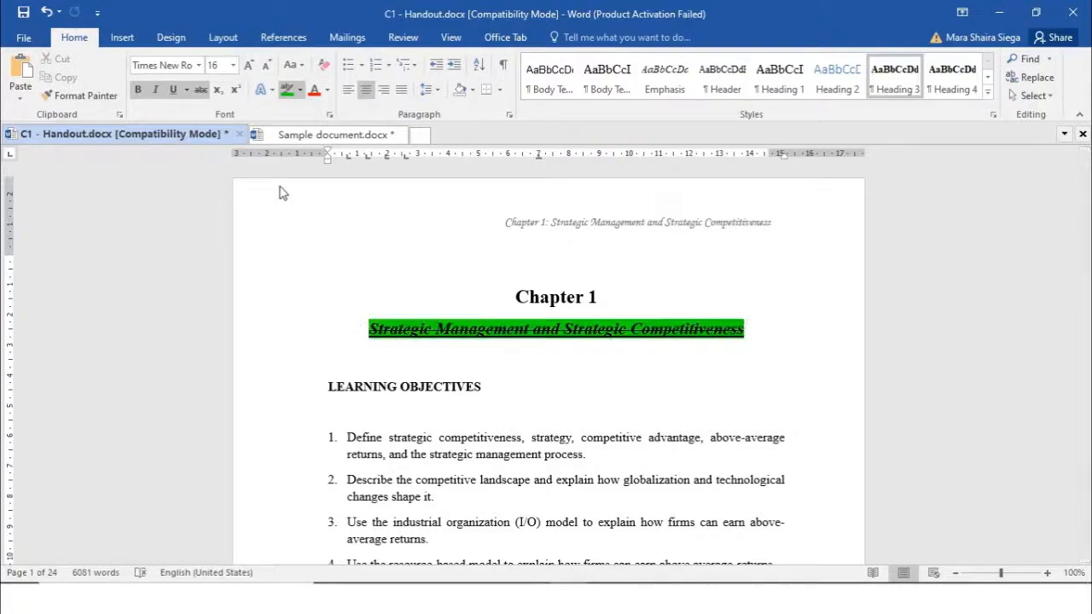
# Change the highlight of the whole chapter title back to yellow
pyautogui.click(299, 95)
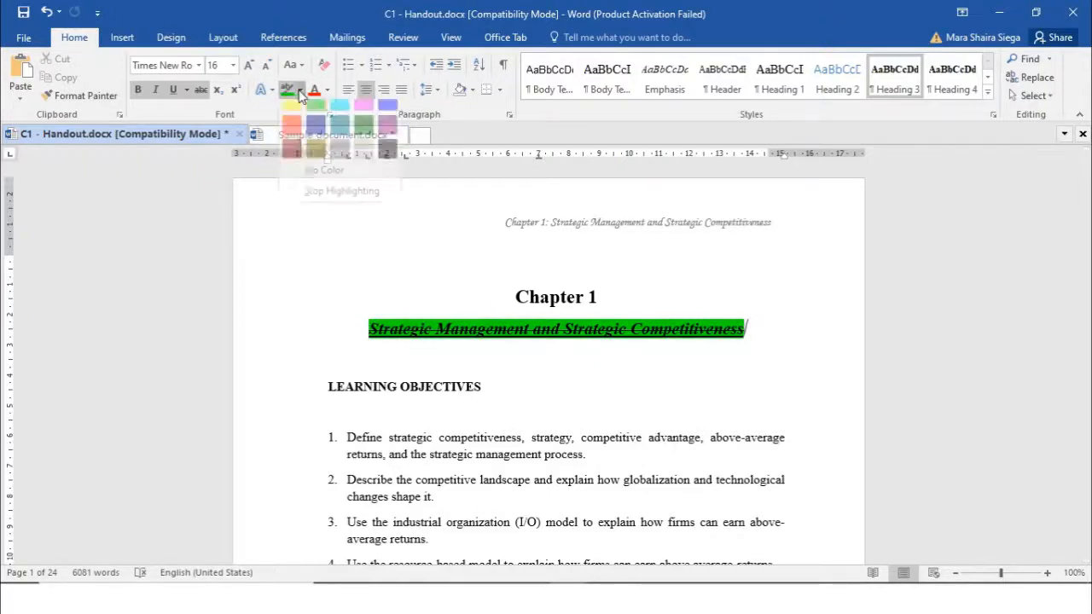
pyautogui.click(297, 114)
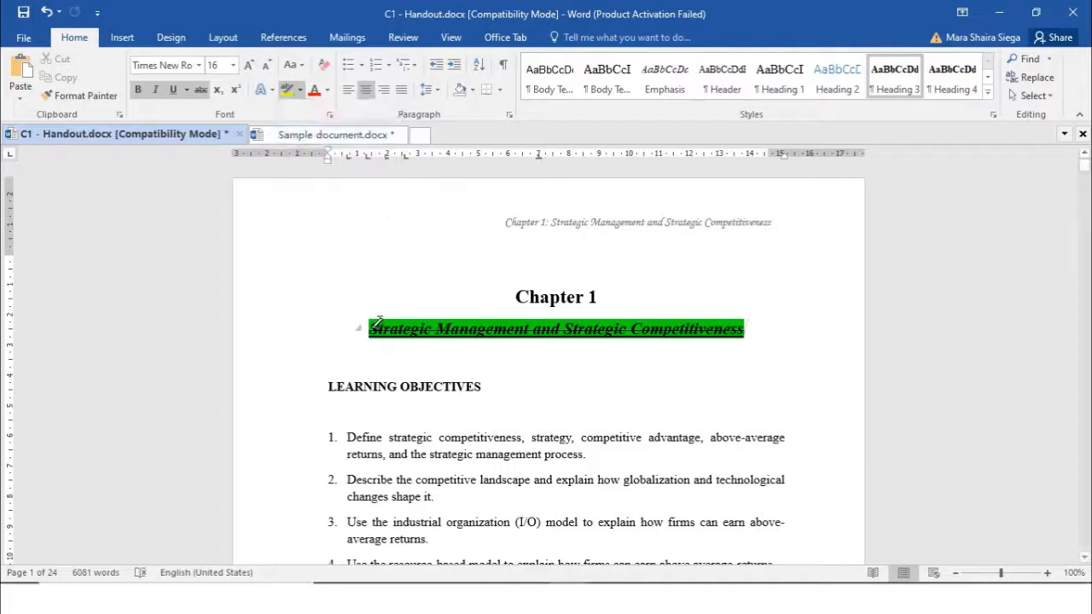
pyautogui.moveTo(373, 325); pyautogui.dragTo(712, 323)
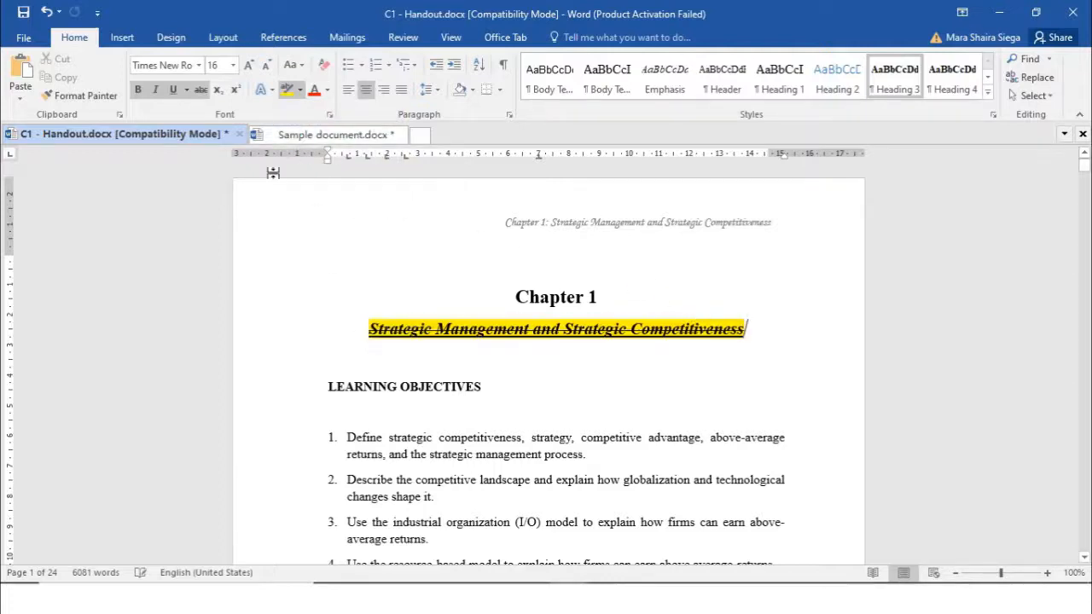
# Try a blue theme font color on the highlighted chapter title, then change it to standard red
pyautogui.click(324, 91)
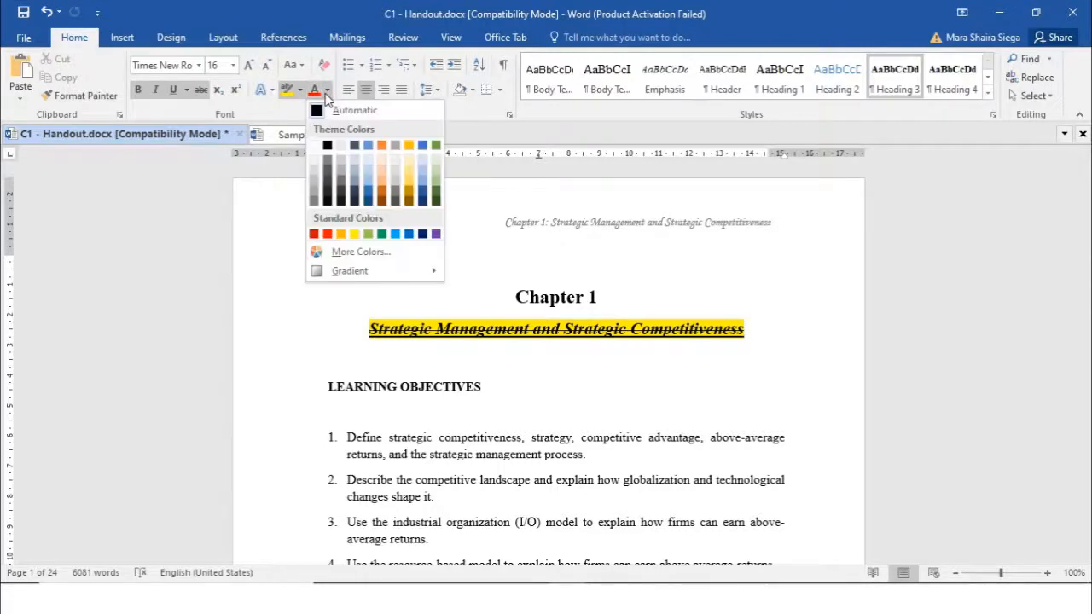
pyautogui.click(369, 149)
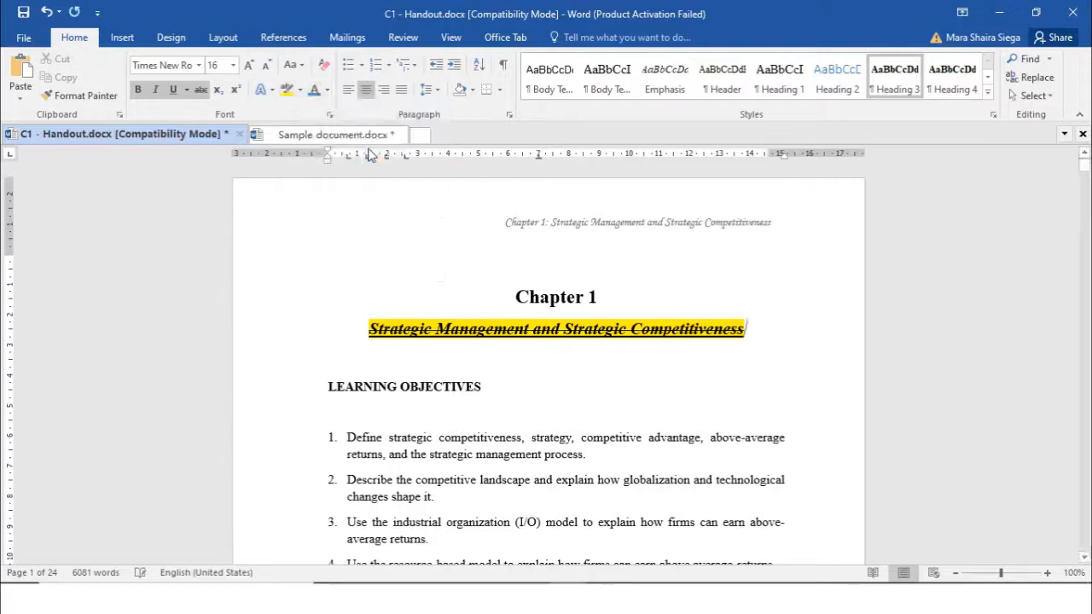
pyautogui.moveTo(369, 329); pyautogui.dragTo(744, 340)
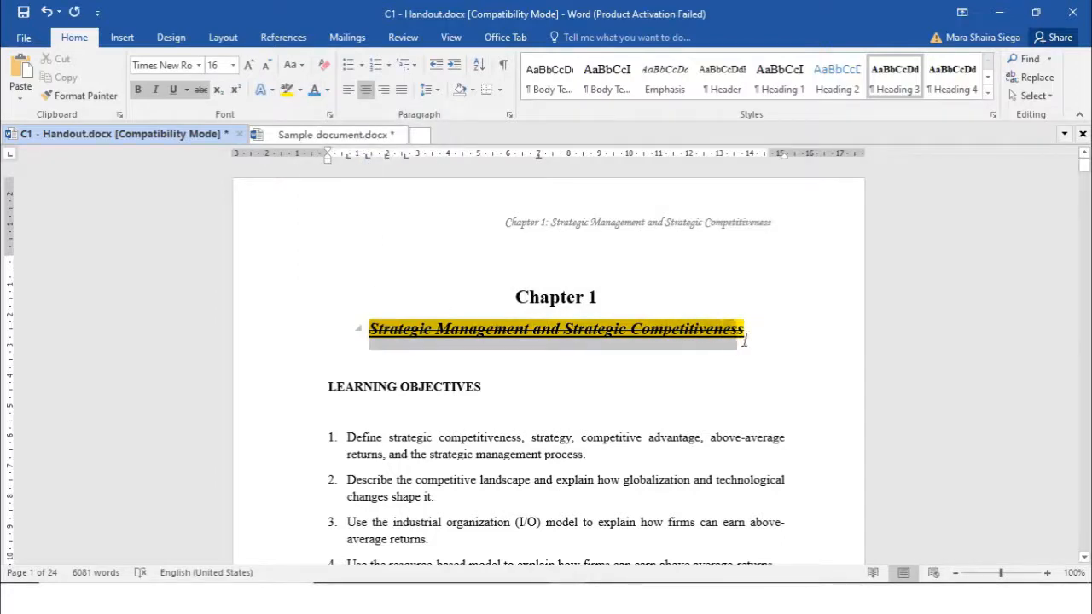
pyautogui.click(315, 92)
pyautogui.click(327, 90)
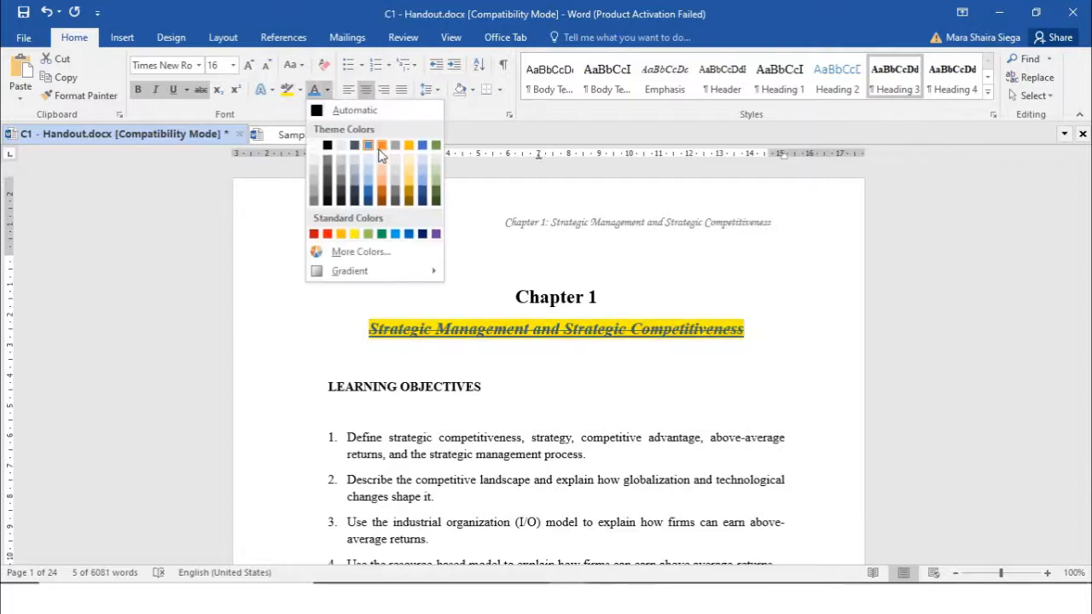
pyautogui.click(327, 235)
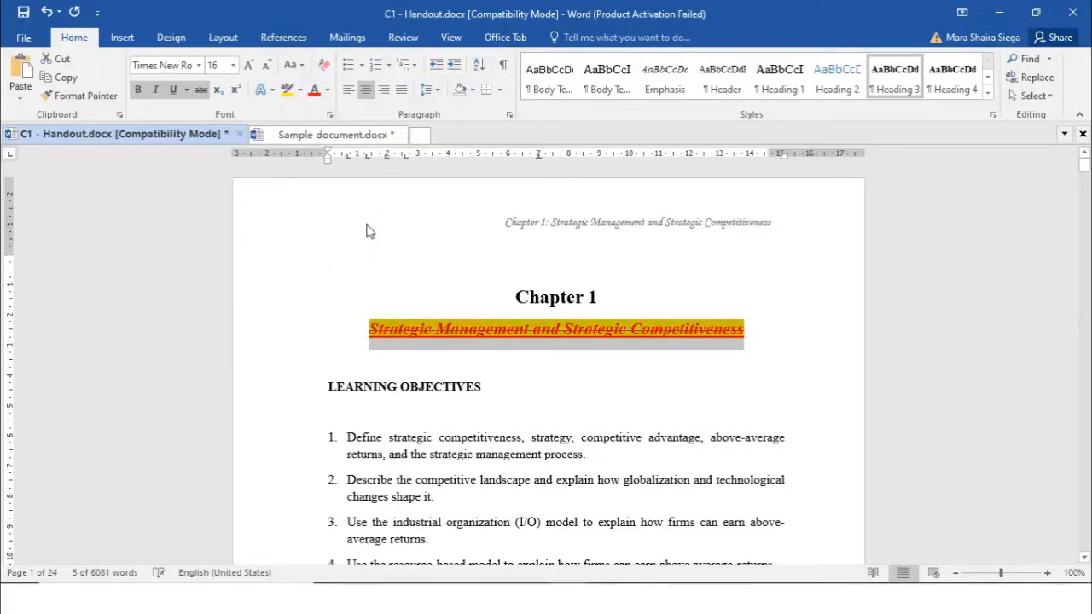
pyautogui.click(366, 232)
# Try clearing all formatting from the chapter title, then undo it
pyautogui.moveTo(368, 330); pyautogui.dragTo(748, 334)
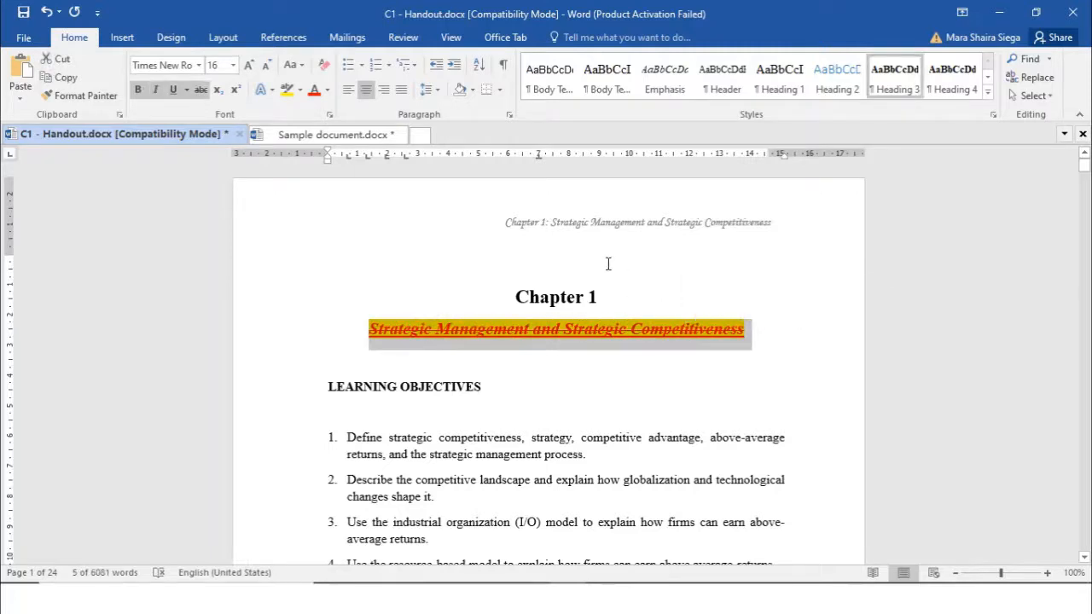
pyautogui.click(323, 68)
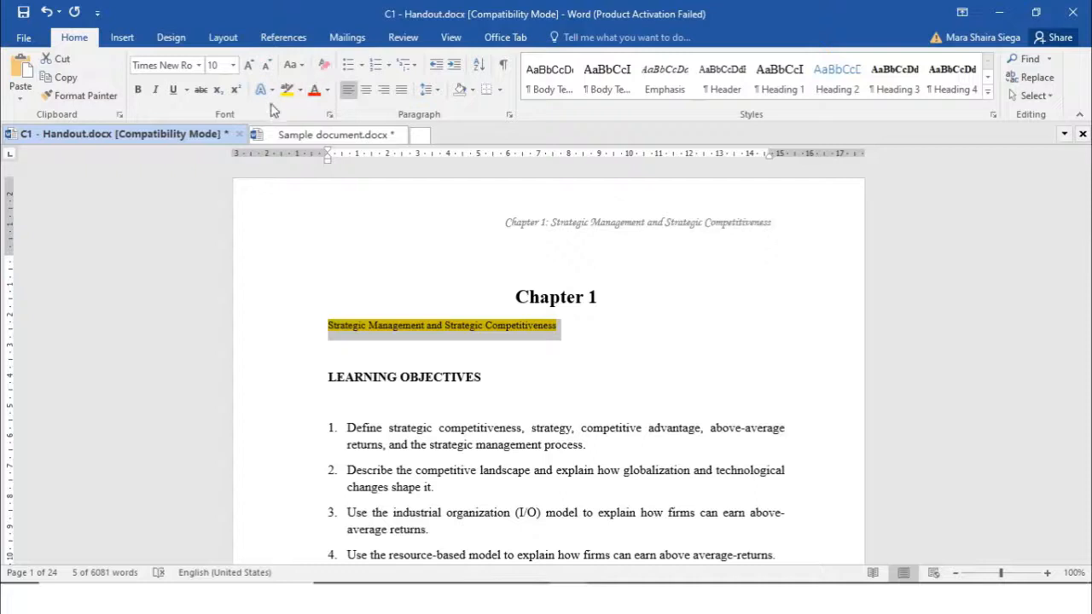
pyautogui.click(426, 325)
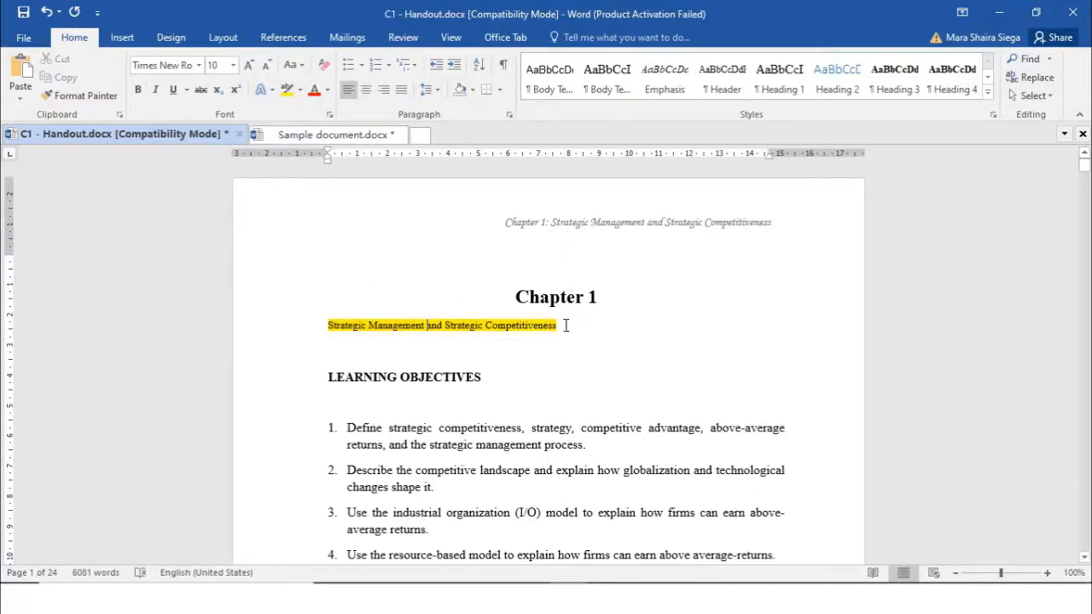
pyautogui.hotkey('ctrl', 'z')
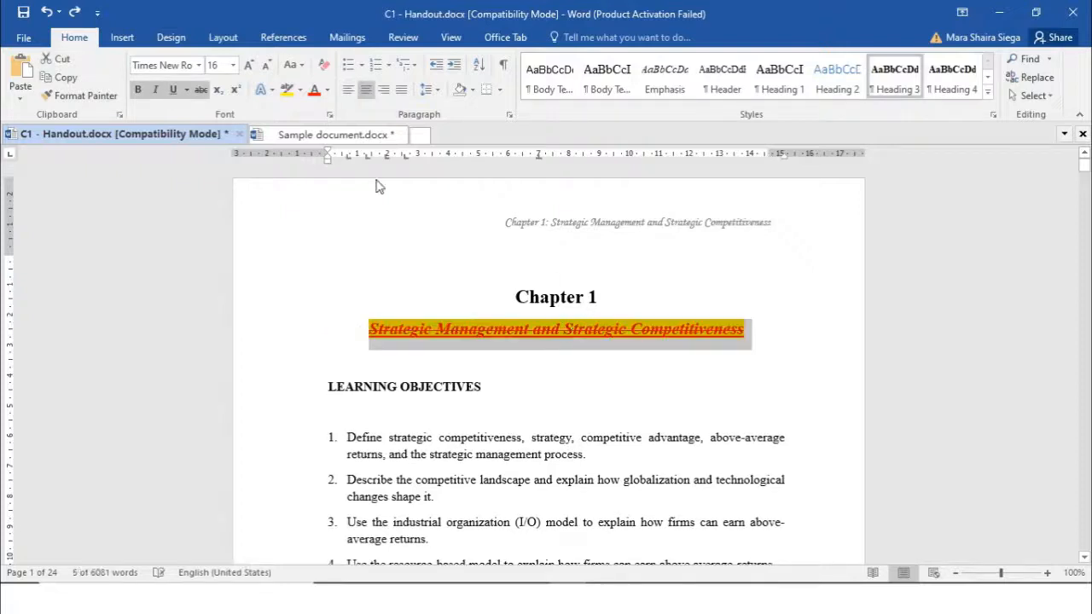
# Reset the chapter title to automatic font color and remove its strikethrough, underline, italics and highlight, keeping it bold
pyautogui.click(327, 92)
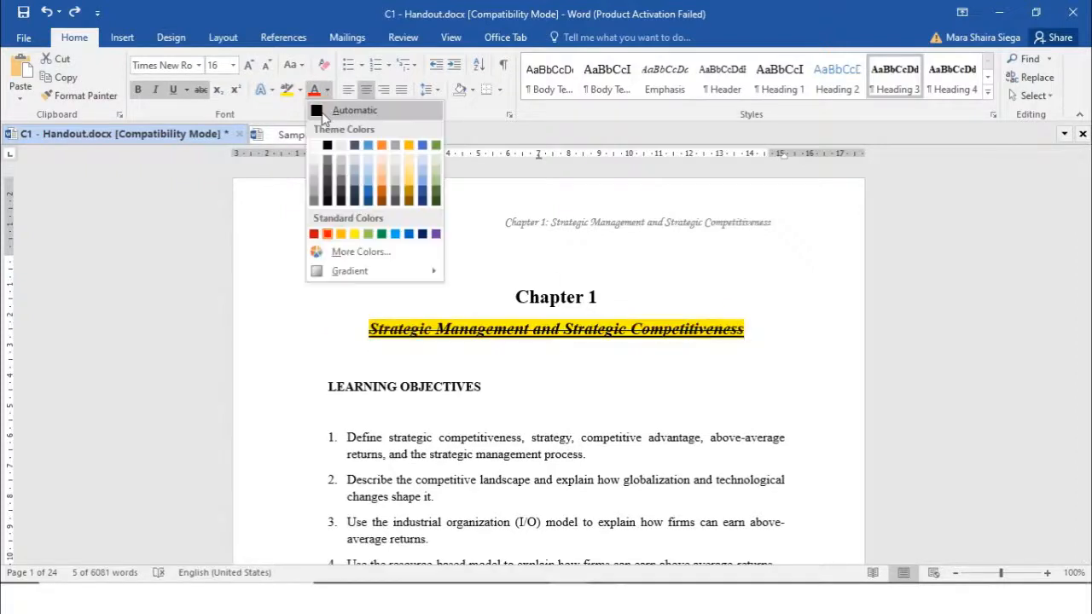
pyautogui.click(321, 110)
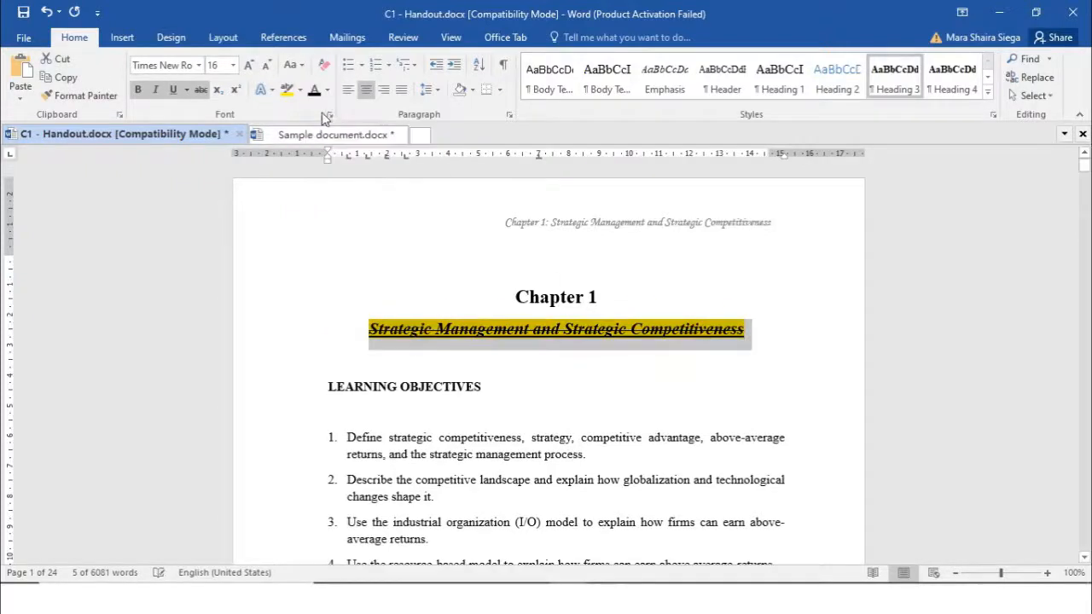
pyautogui.click(202, 90)
pyautogui.click(174, 90)
pyautogui.click(155, 91)
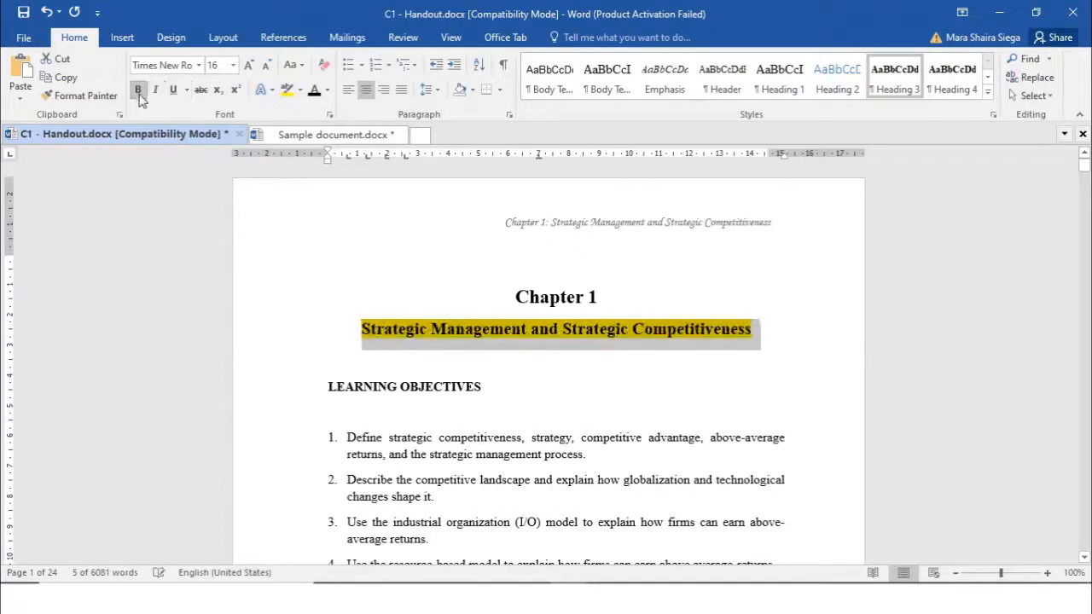
pyautogui.click(300, 90)
pyautogui.click(312, 184)
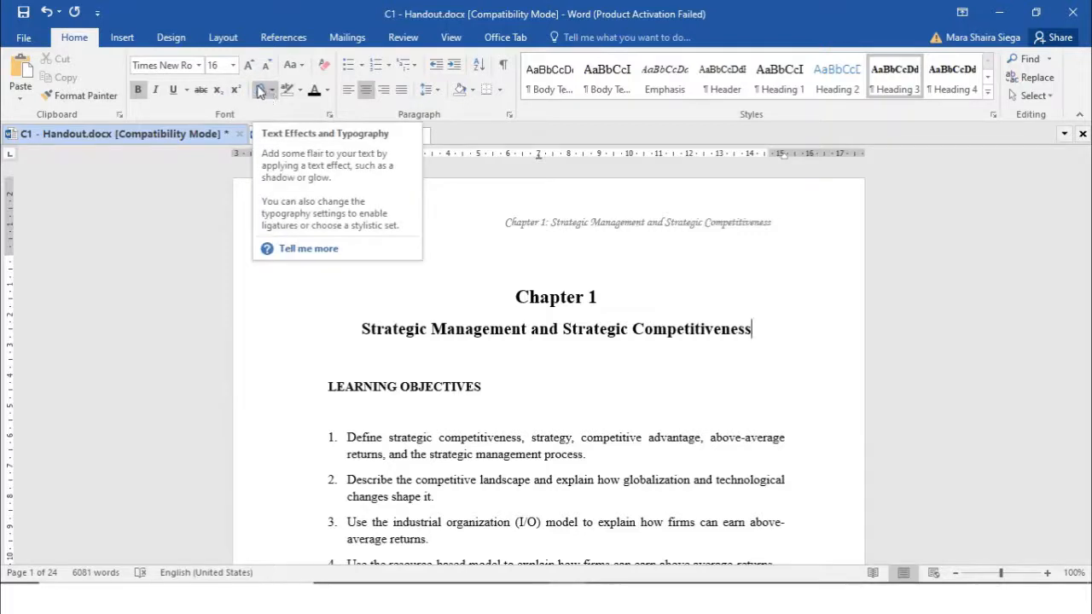
# Insert a WordArt in the blue style with reflection and move it beside the "LEARNING OBJECTIVES" heading
pyautogui.click(122, 38)
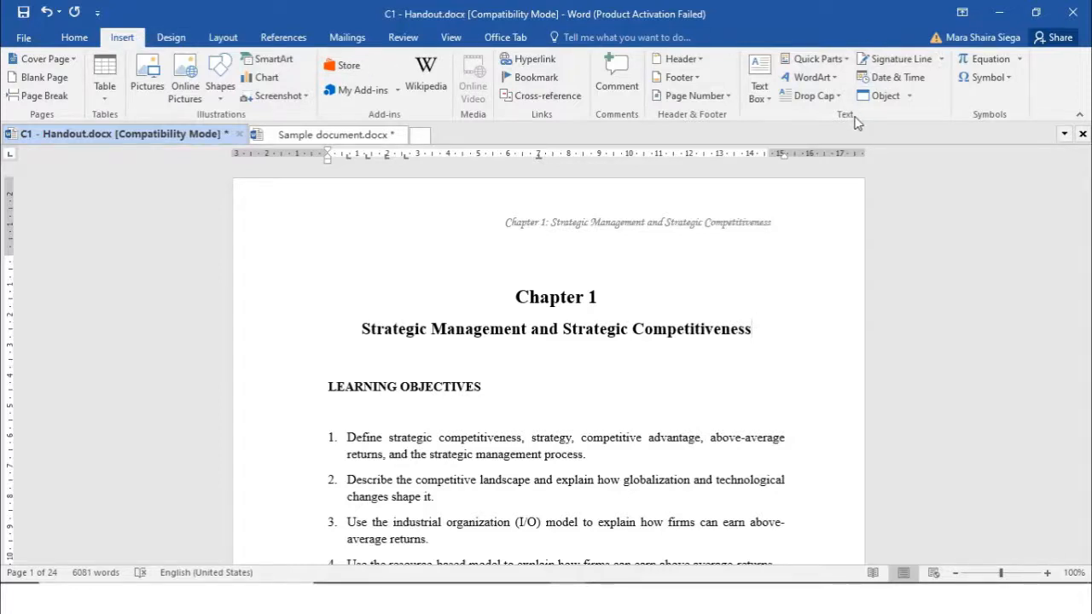
pyautogui.click(817, 77)
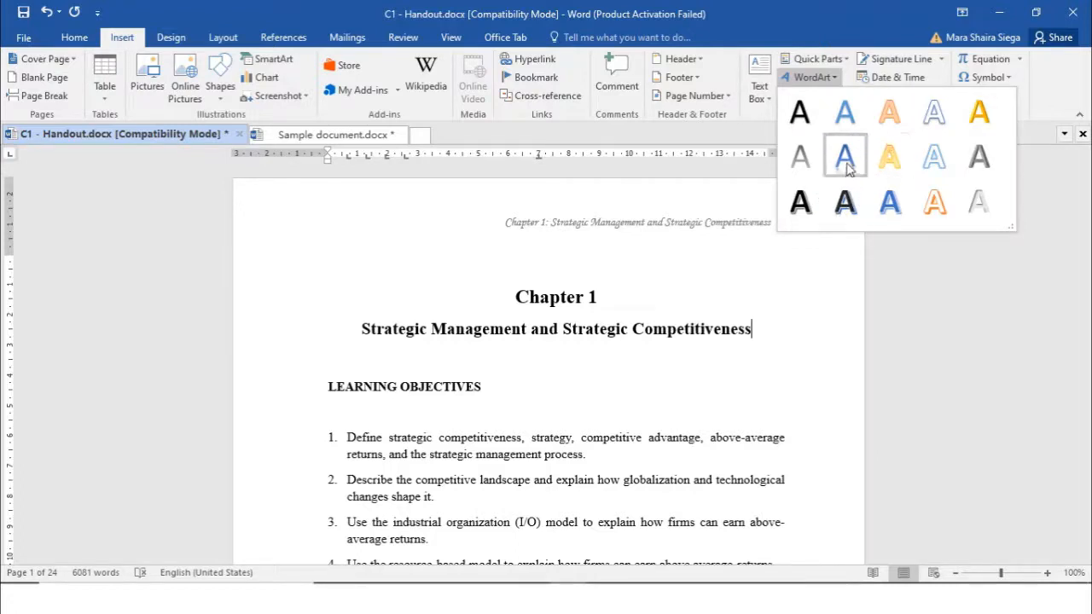
pyautogui.press('Escape')
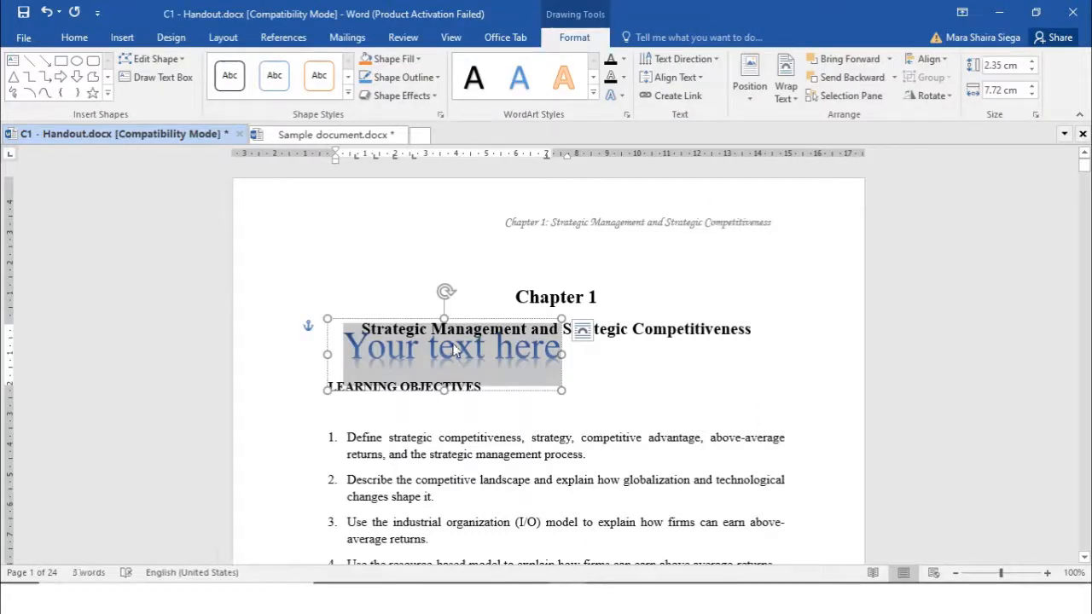
pyautogui.moveTo(427, 322); pyautogui.dragTo(637, 371)
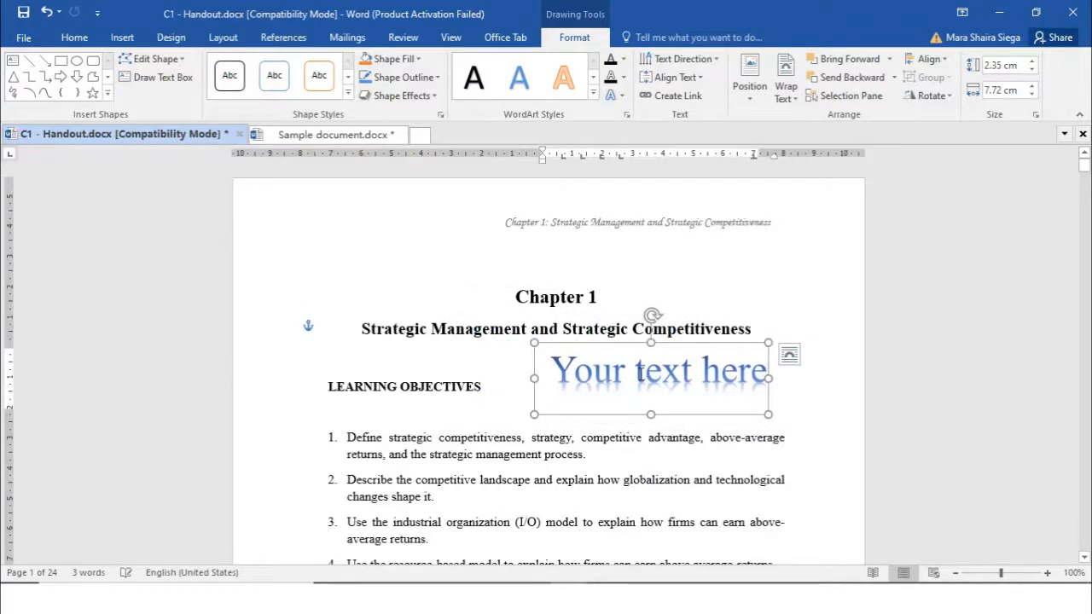
# Replace the WordArt's placeholder text with "BA 315"
pyautogui.click(640, 372)
pyautogui.hotkey('ctrl', 'a')
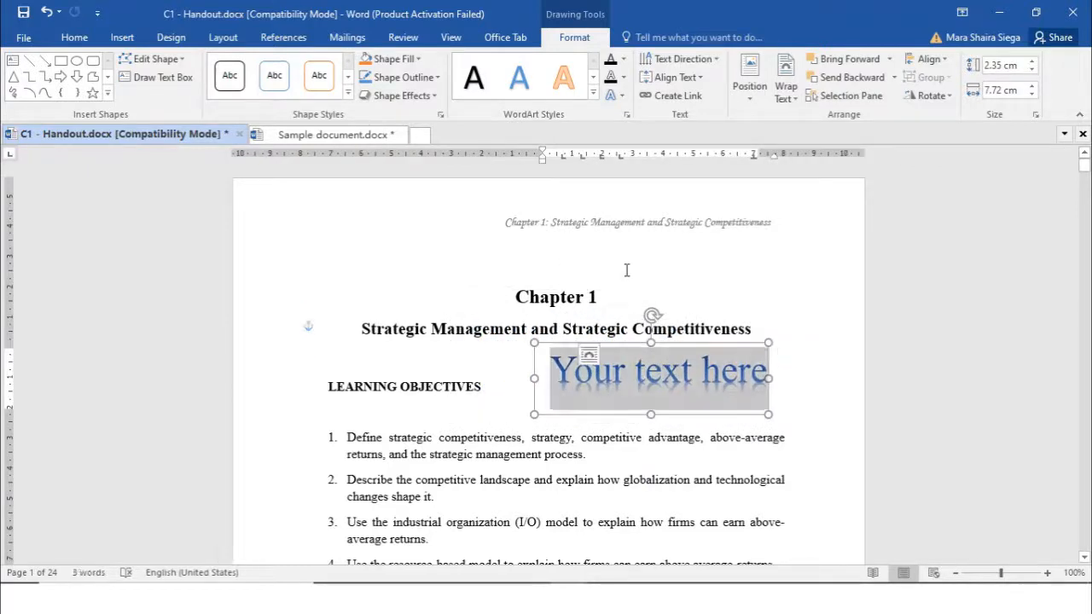
pyautogui.write('Ba 315')
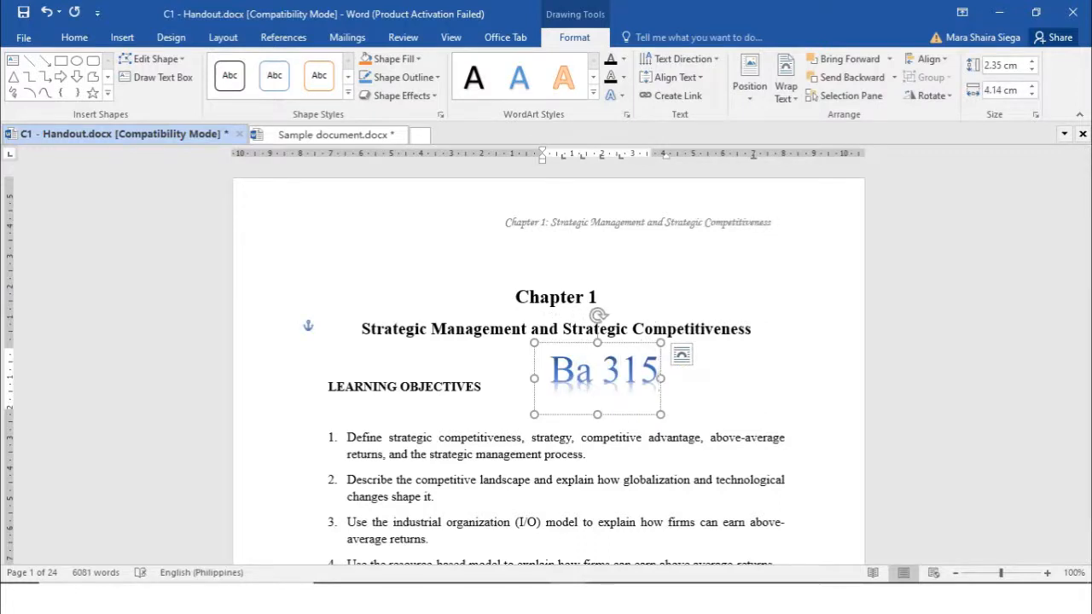
pyautogui.press('BackSpace')
pyautogui.press('BackSpace')
pyautogui.press('BackSpace')
pyautogui.press('BackSpace')
pyautogui.press('BackSpace')
pyautogui.write('A')
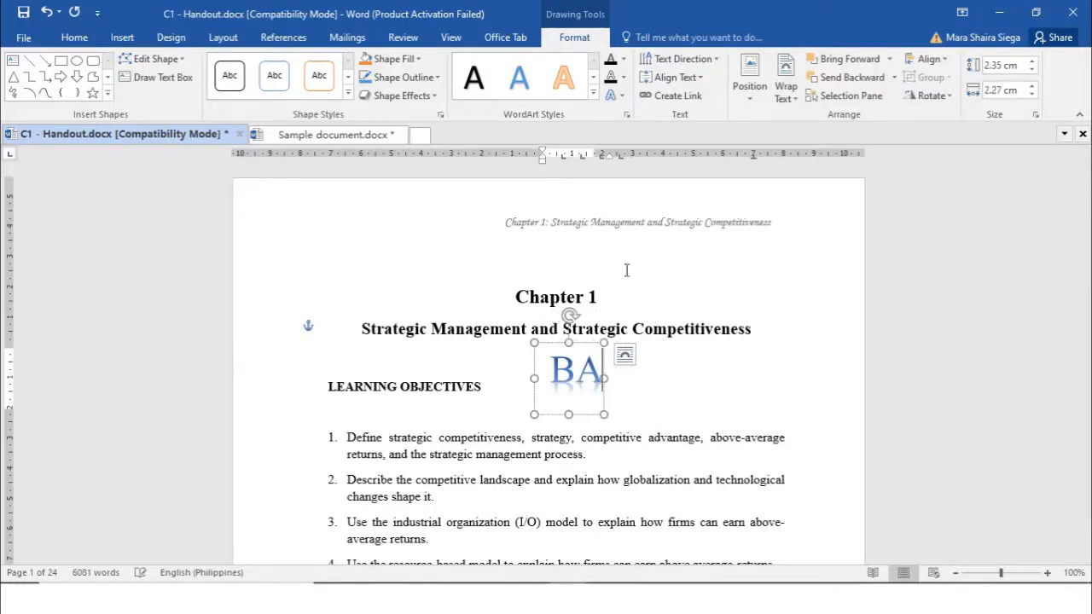
pyautogui.write(' 315')
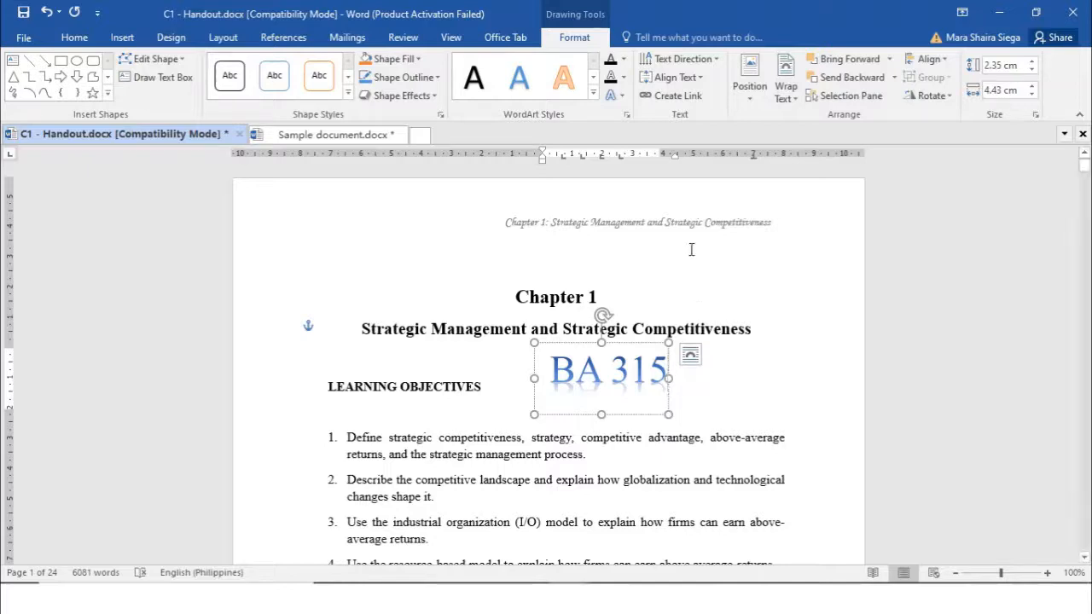
pyautogui.click(731, 381)
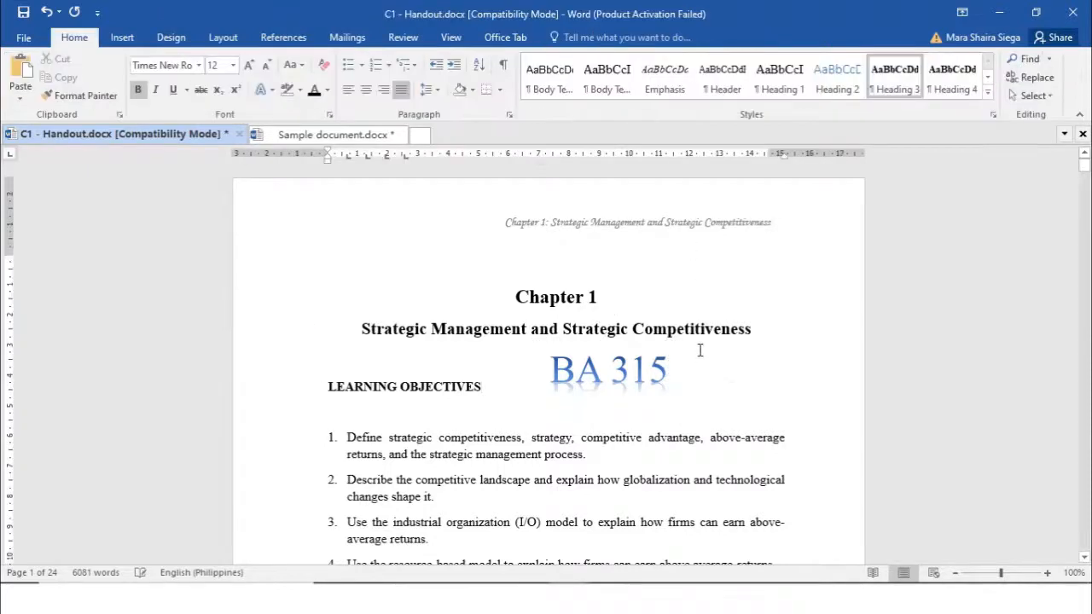
# Try an orange shape fill on the "BA 315" WordArt box, then set it to no fill
pyautogui.click(620, 376)
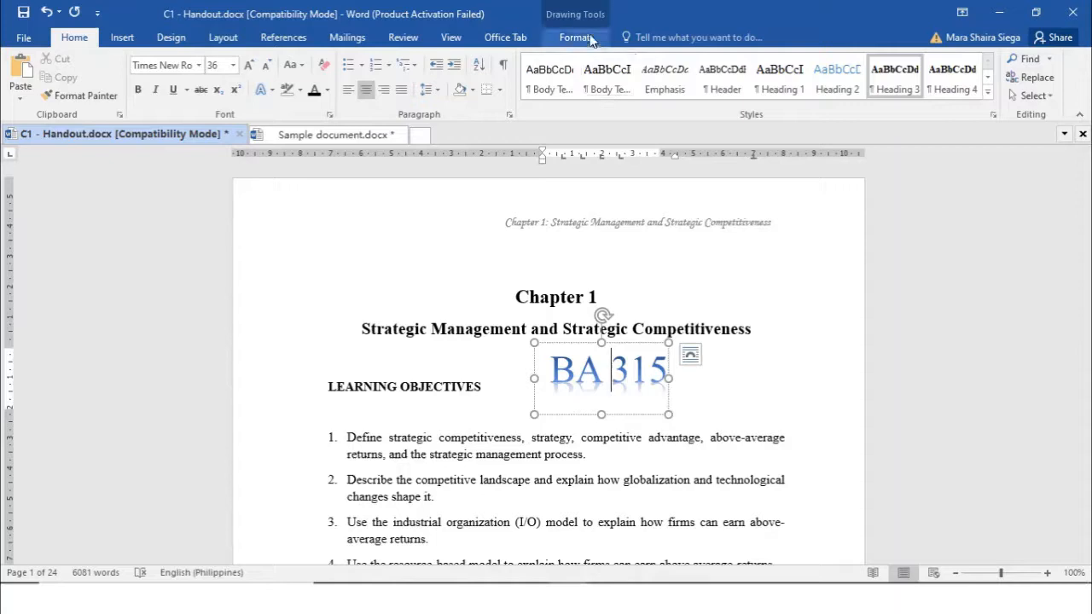
pyautogui.click(574, 38)
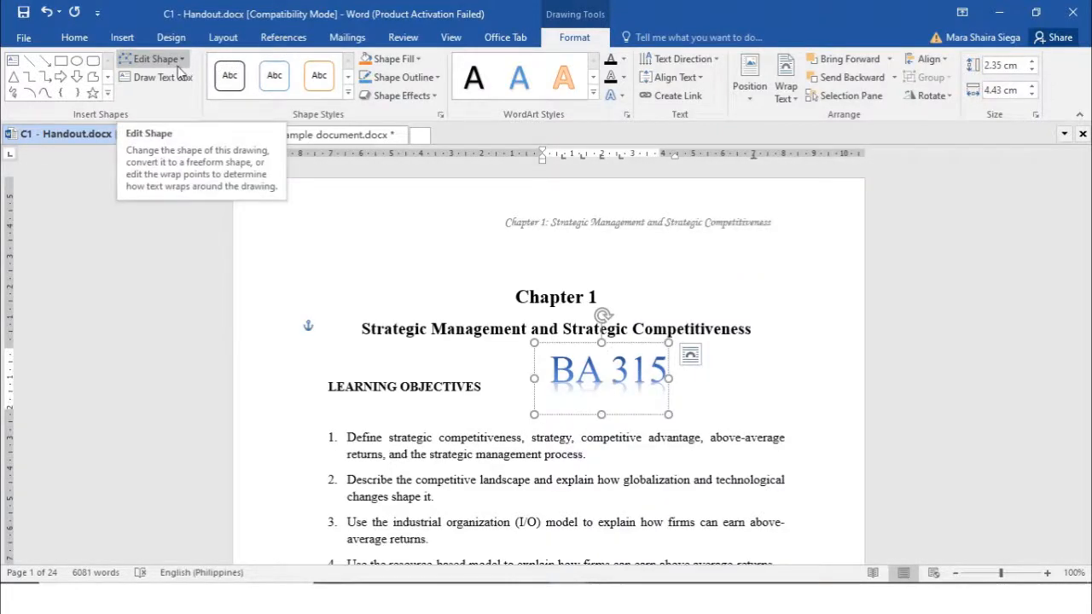
pyautogui.click(366, 65)
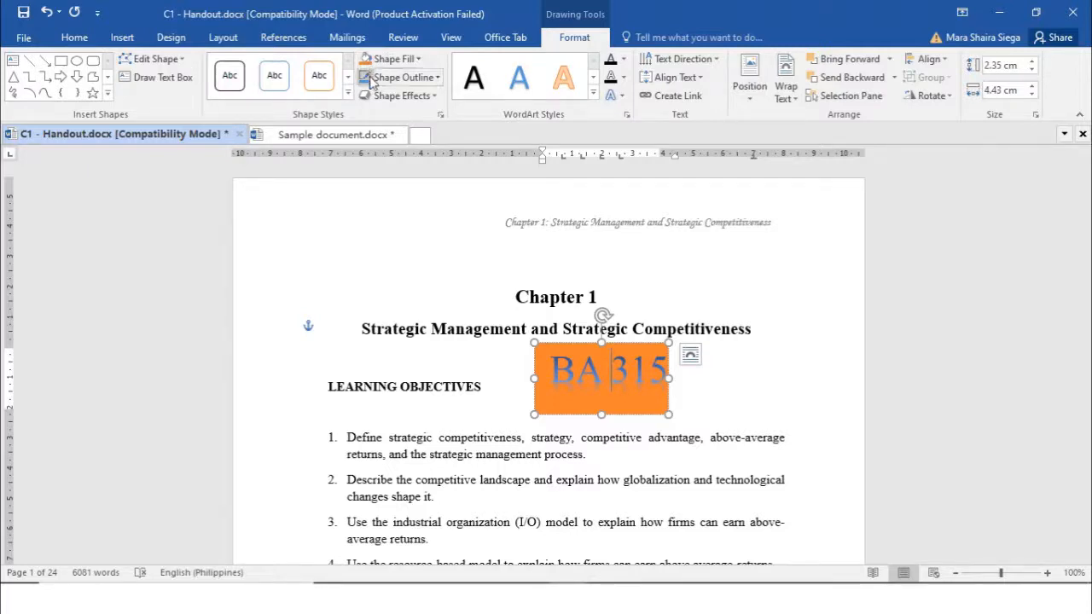
pyautogui.click(401, 59)
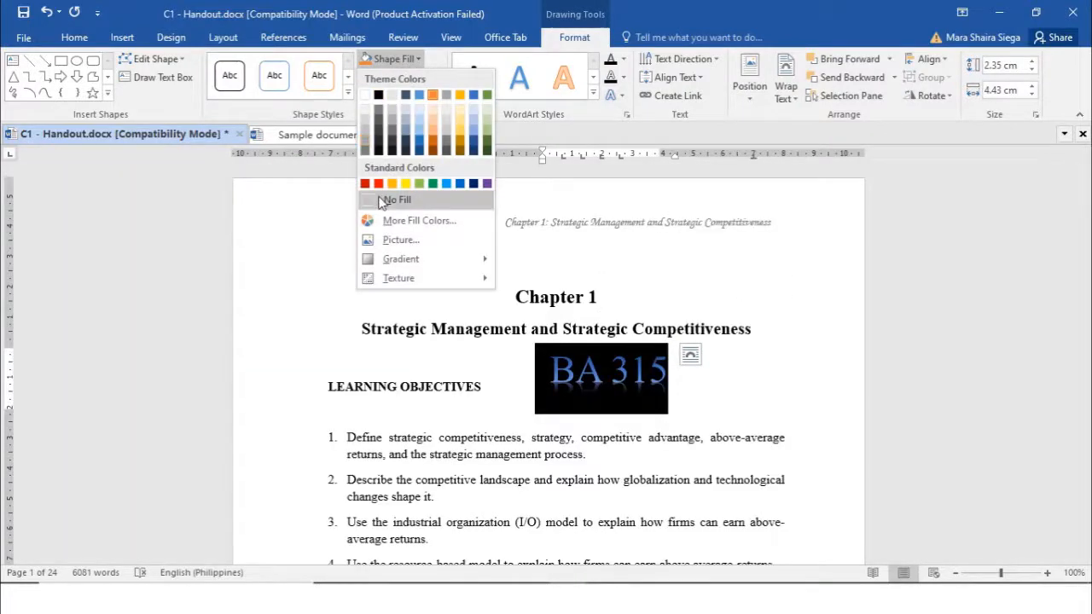
pyautogui.click(386, 200)
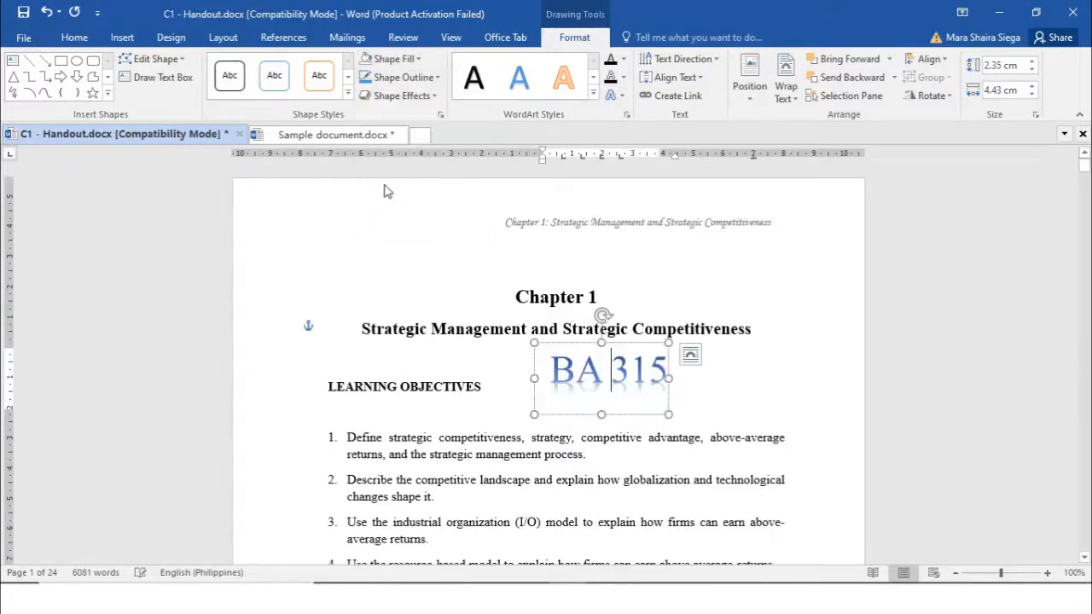
# Give the "BA 315" WordArt box a thick black outline
pyautogui.click(436, 77)
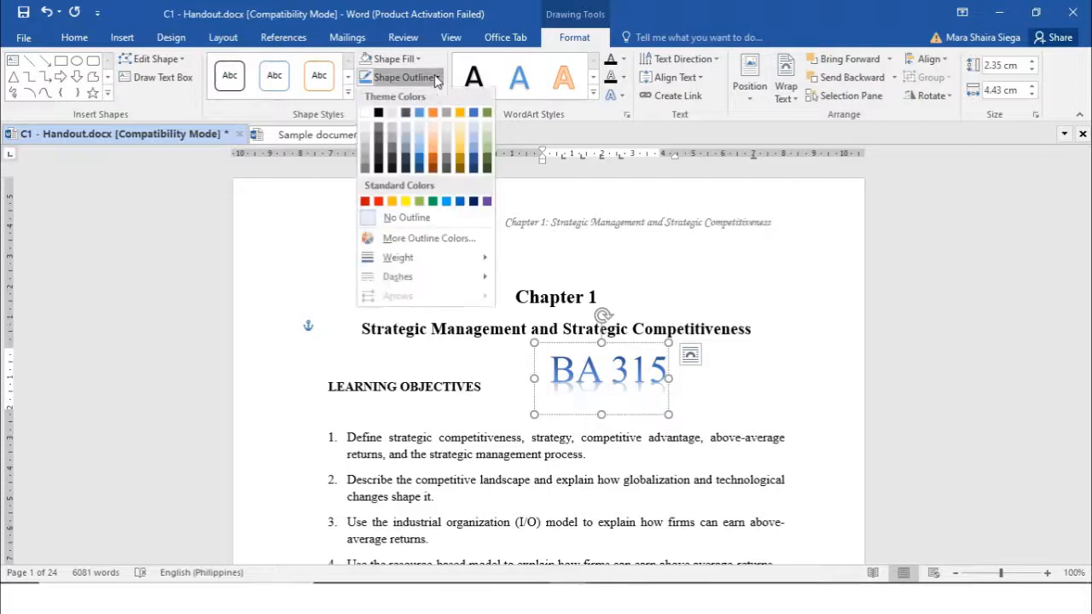
pyautogui.click(378, 112)
pyautogui.click(435, 78)
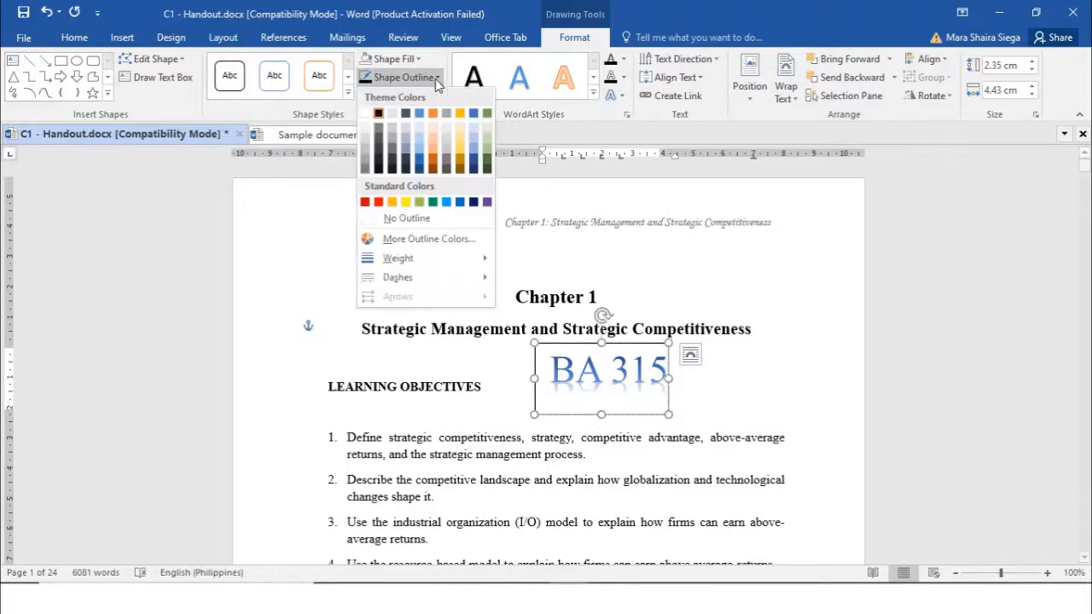
pyautogui.moveTo(463, 258)
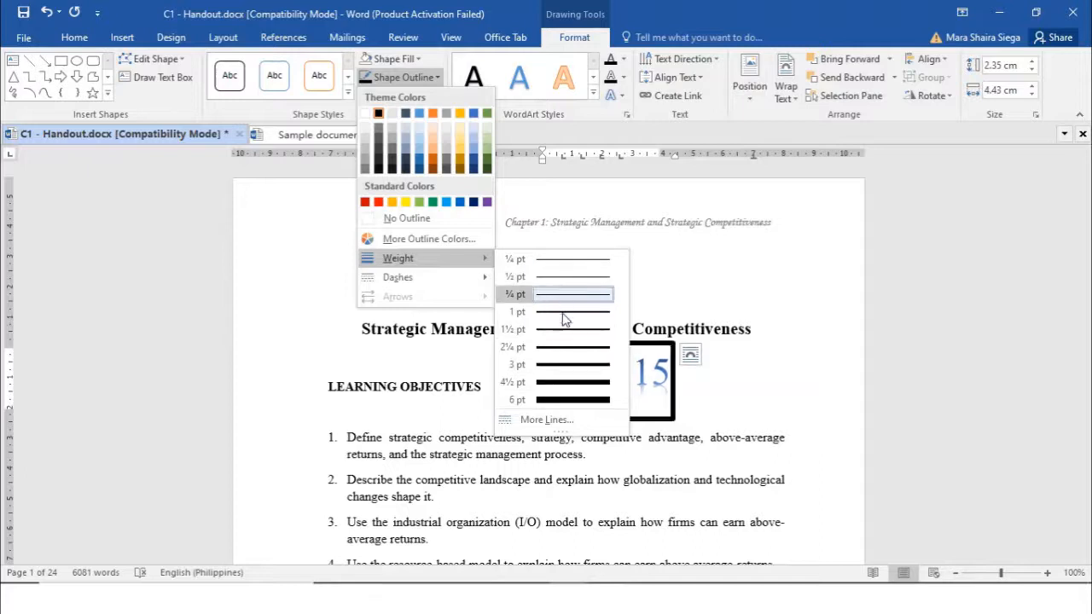
pyautogui.click(563, 390)
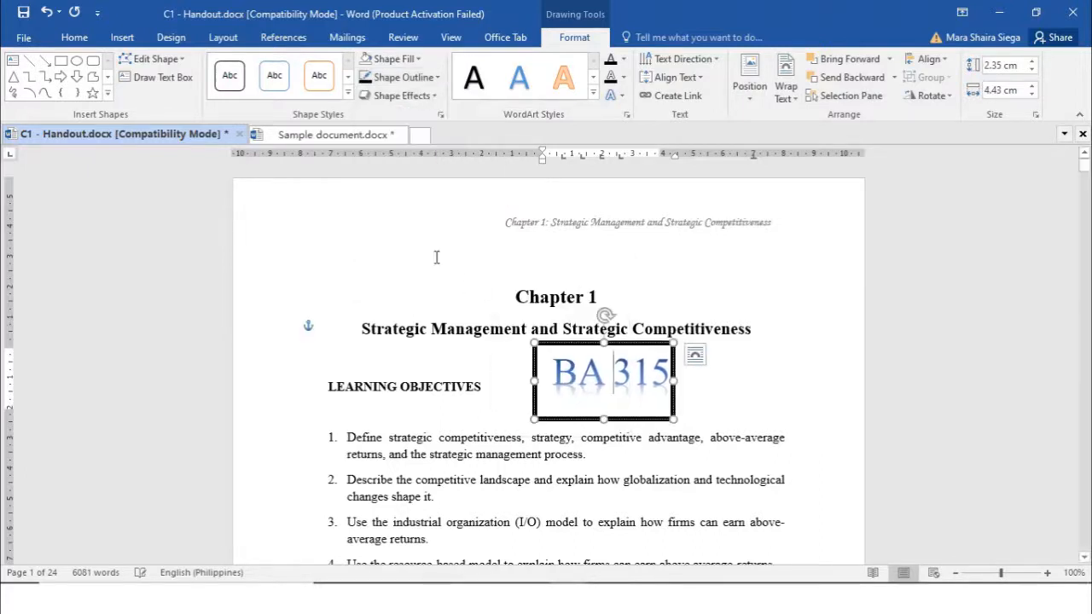
# Try a dotted dash style for the WordArt box's outline, leaving the solid line in place
pyautogui.click(394, 76)
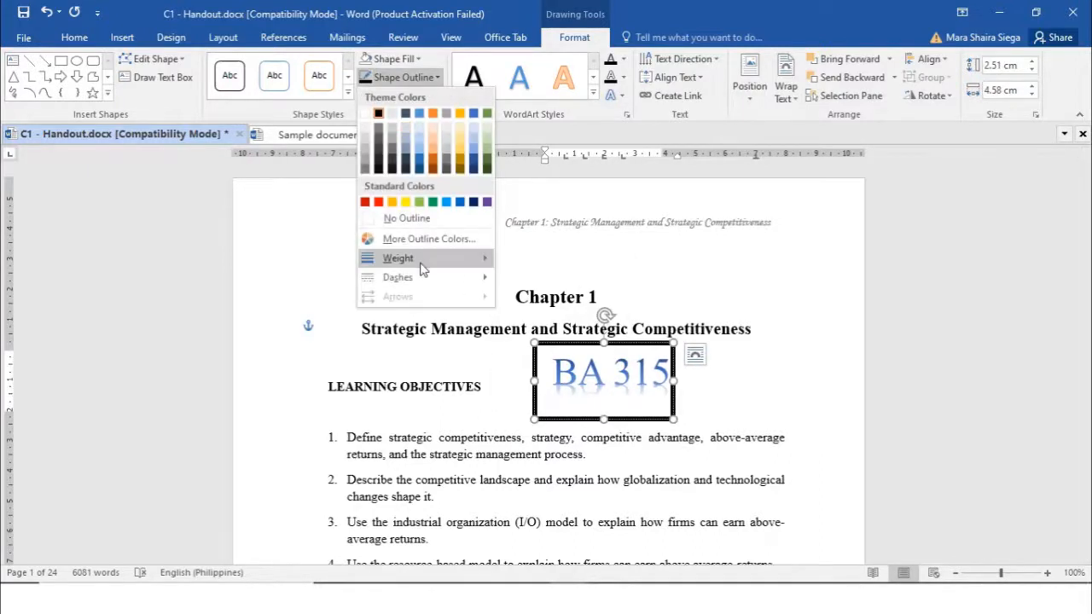
pyautogui.moveTo(468, 285)
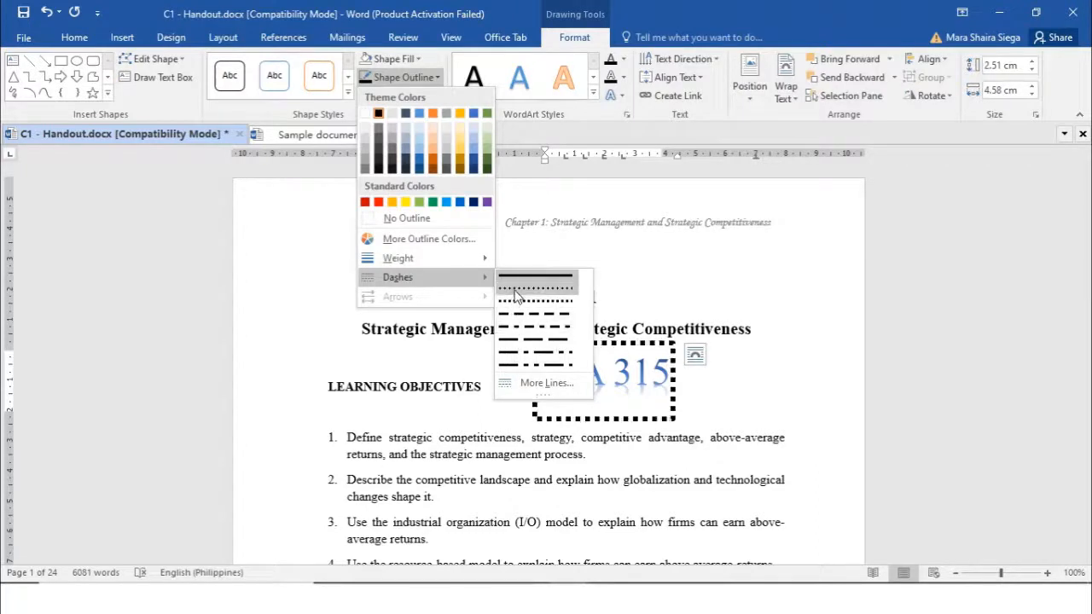
pyautogui.click(368, 82)
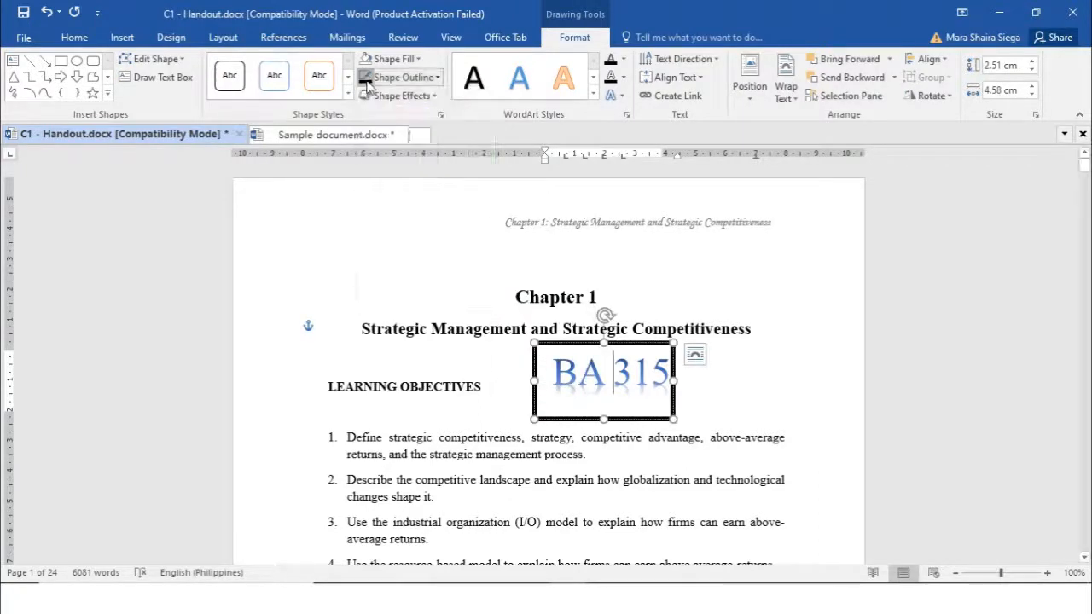
# Apply the WordArt style with white letters and orange outline to the whole "BA 315" text
pyautogui.click(594, 97)
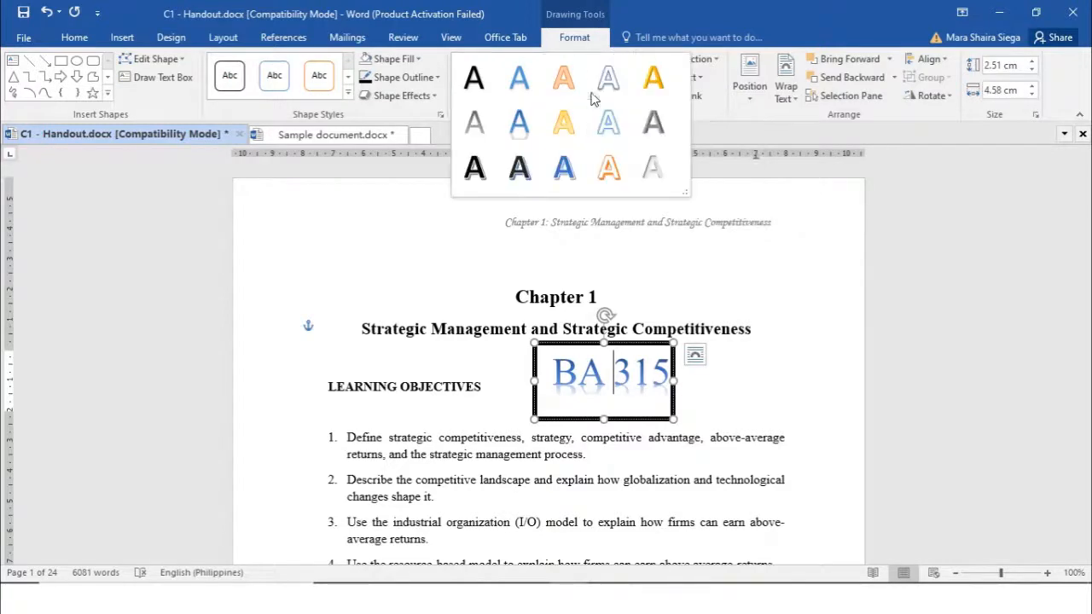
pyautogui.click(563, 169)
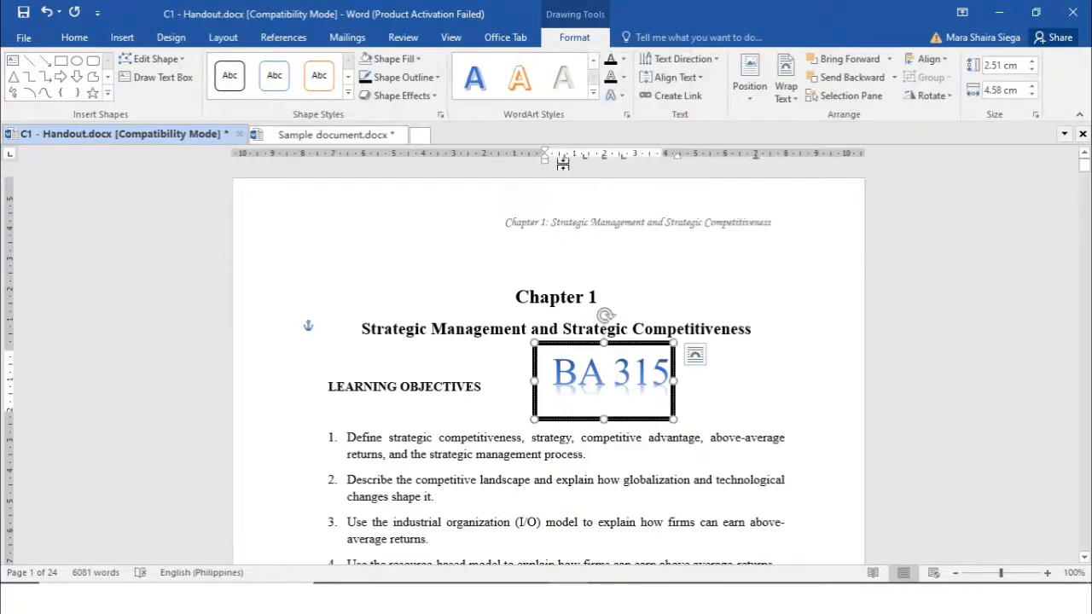
pyautogui.tripleClick(573, 375)
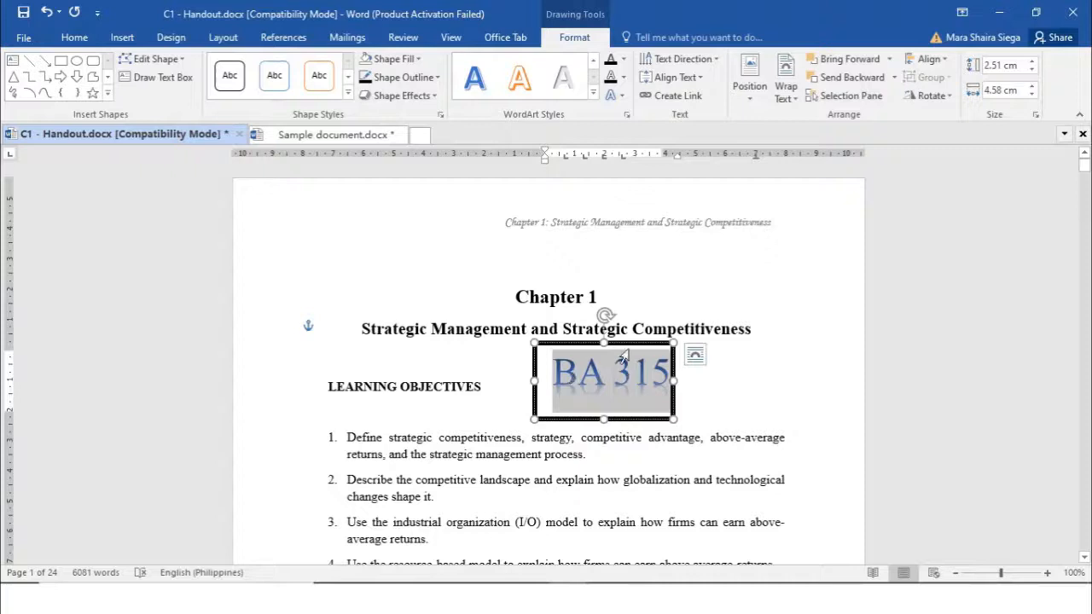
pyautogui.click(594, 94)
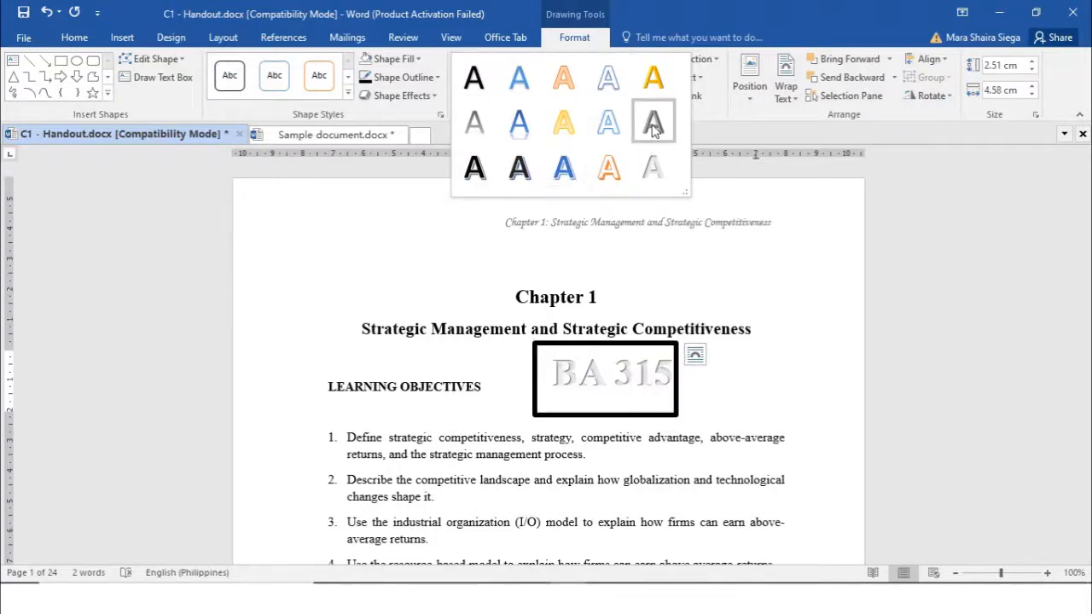
pyautogui.click(602, 168)
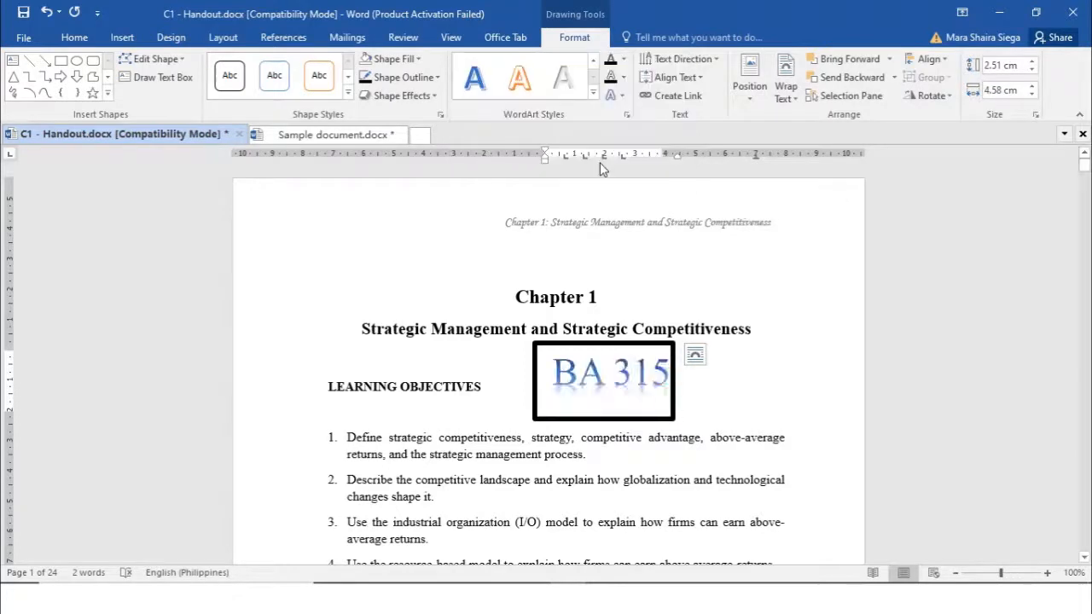
pyautogui.click(623, 59)
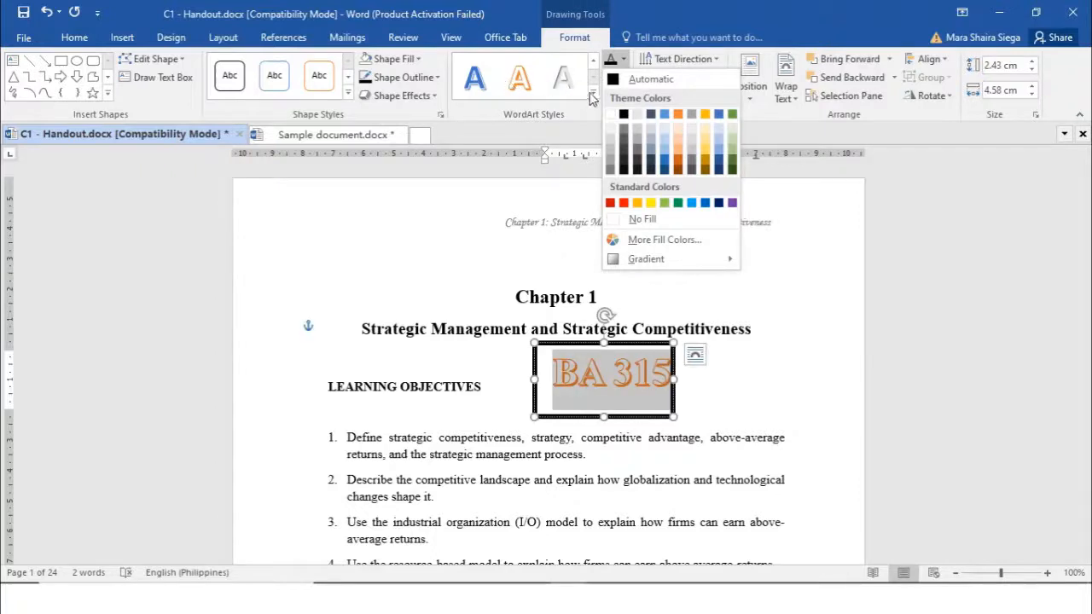
pyautogui.click(593, 93)
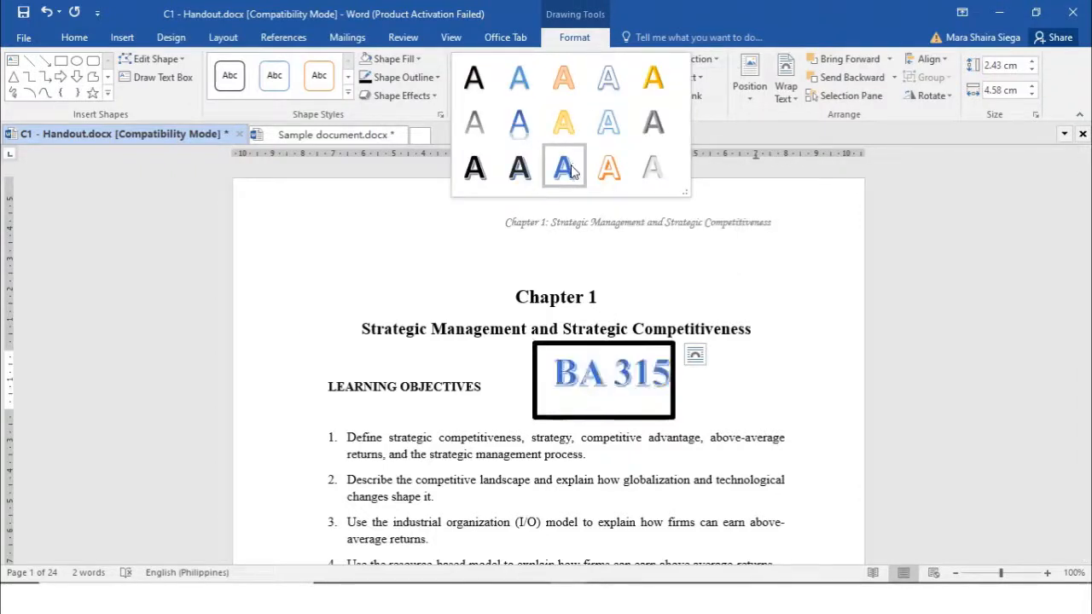
pyautogui.click(608, 168)
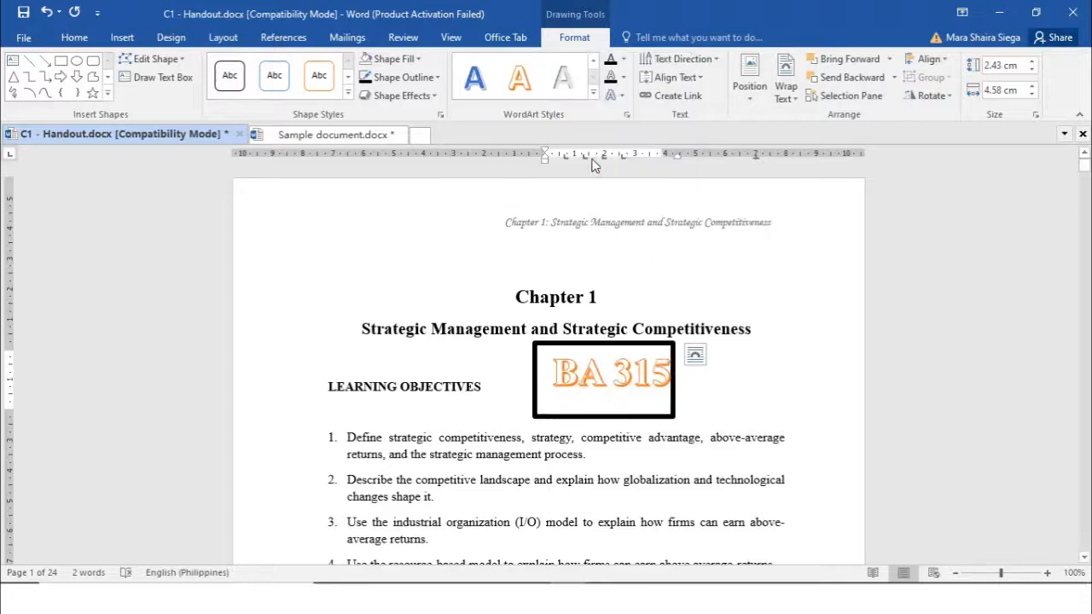
# Fill the "BA 315" letters with theme green and give them a dark theme-color text outline
pyautogui.click(623, 59)
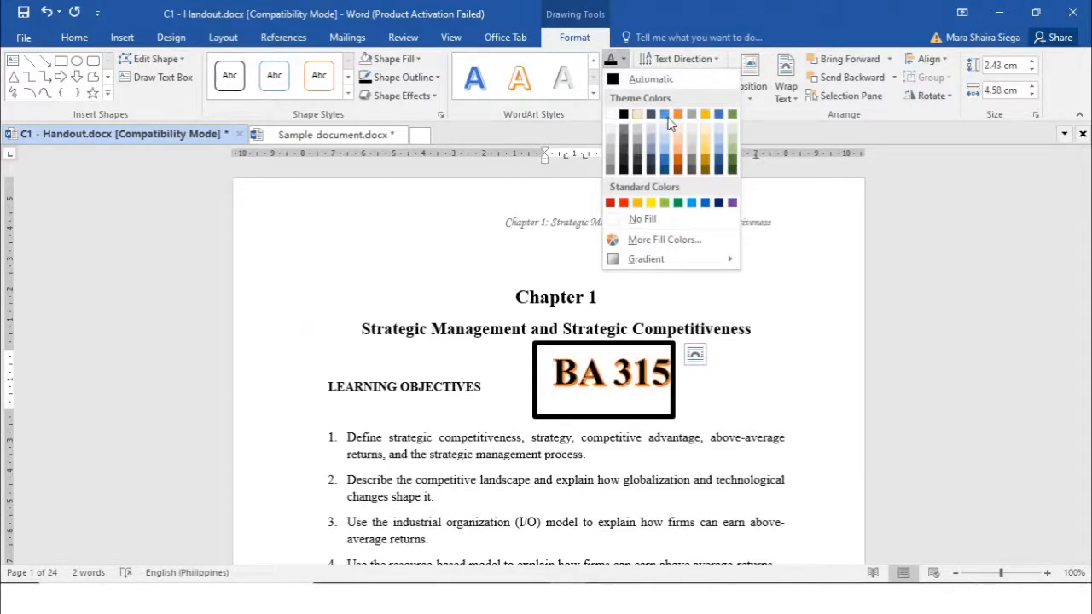
pyautogui.click(731, 119)
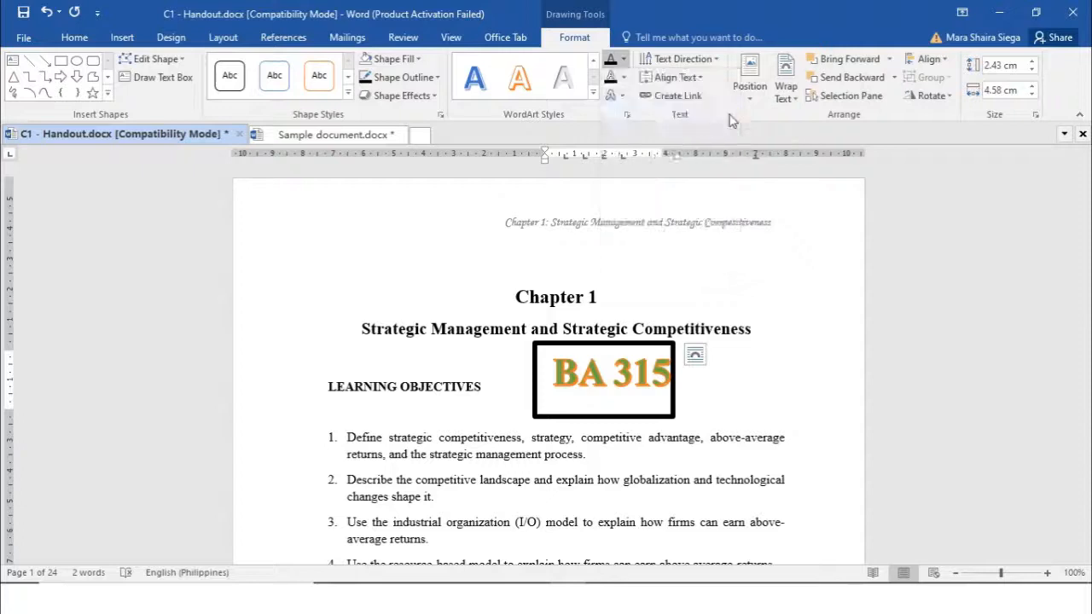
pyautogui.click(623, 78)
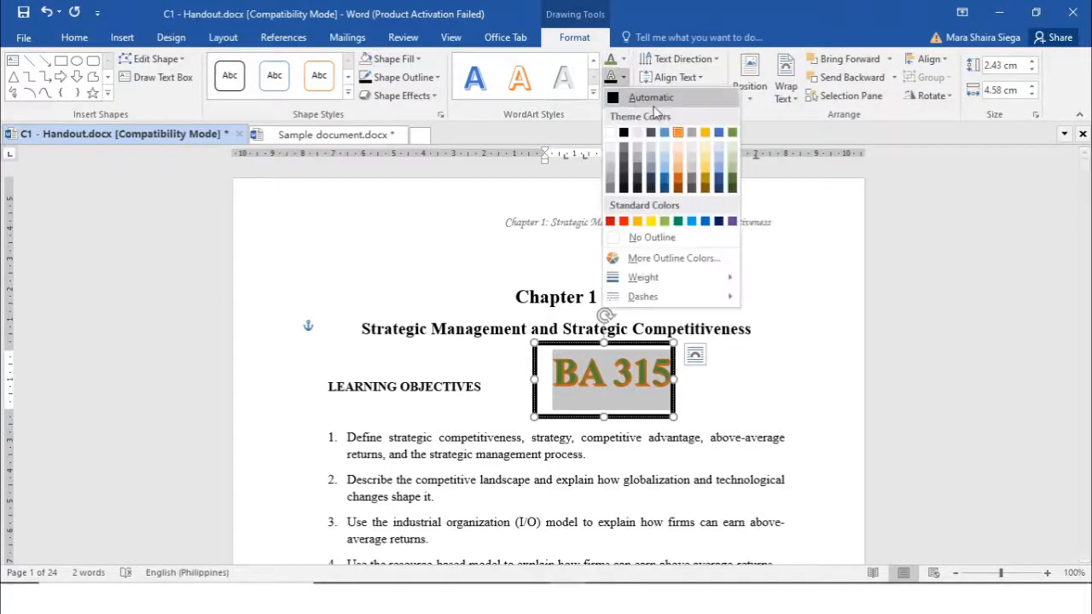
pyautogui.click(622, 144)
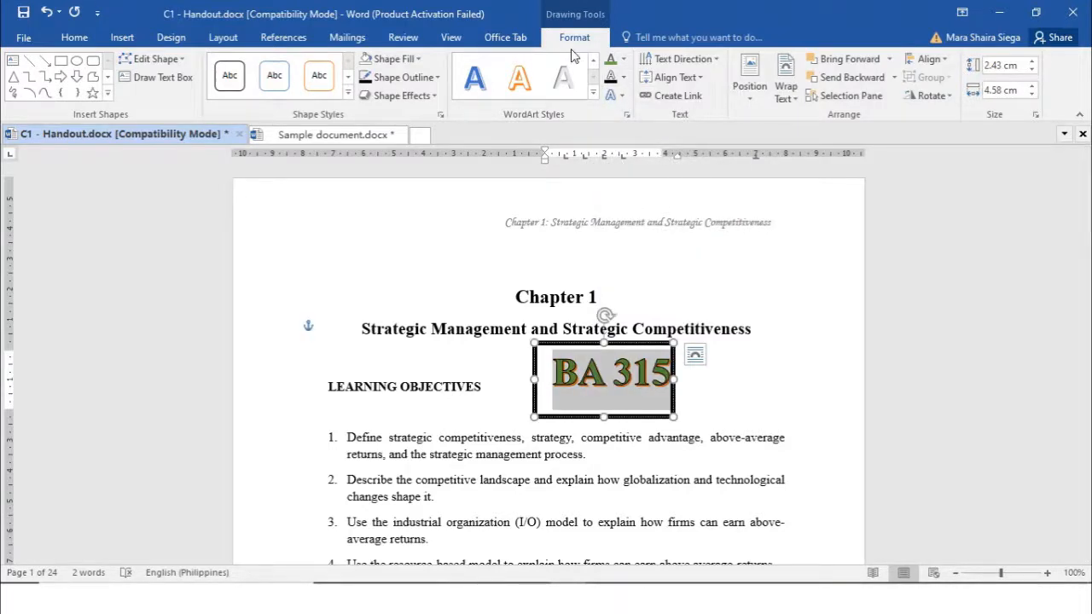
# Set the "BA 315" text shadow to black with 16% transparency, and display the shadow settings for the shape
pyautogui.click(614, 95)
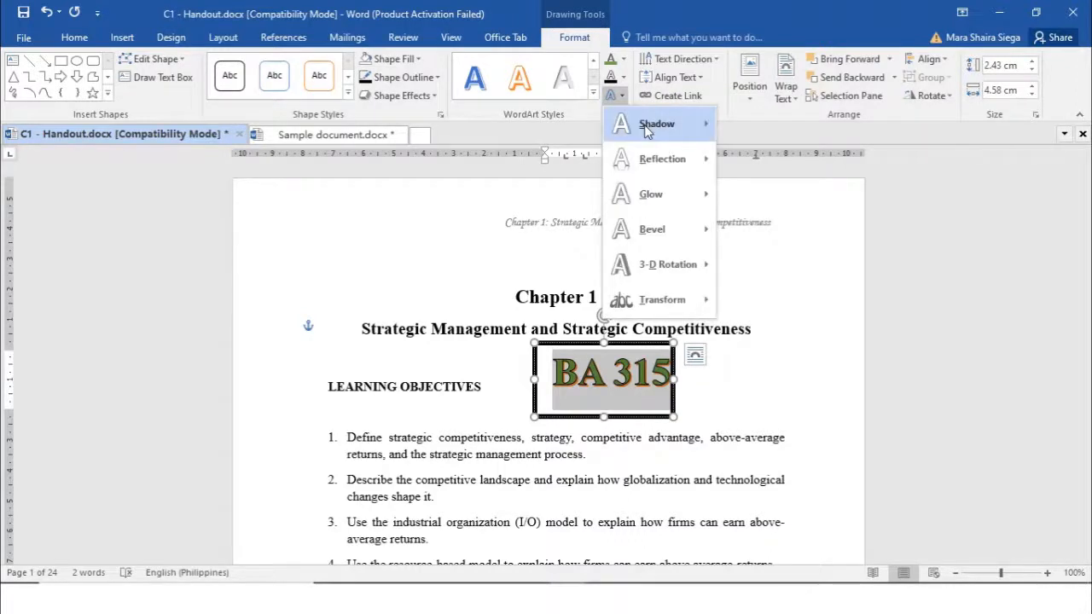
pyautogui.moveTo(645, 128)
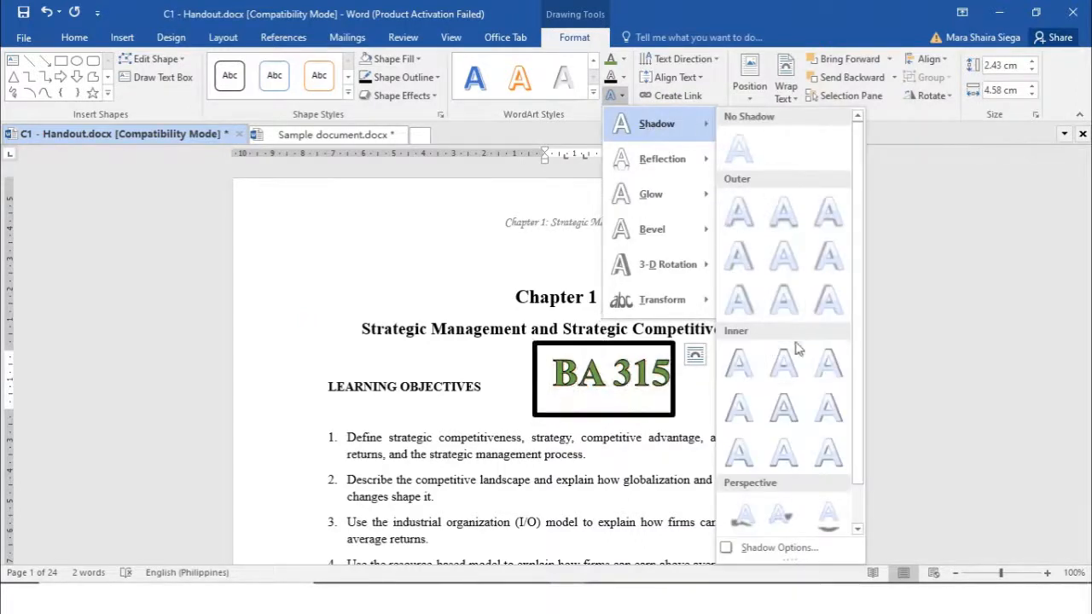
pyautogui.click(739, 549)
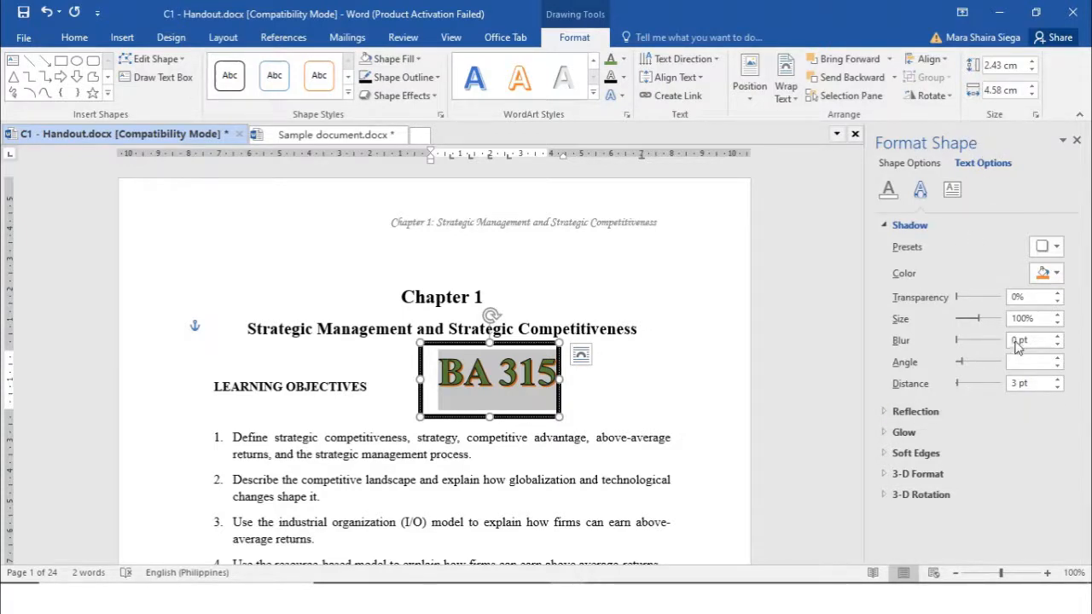
pyautogui.click(1046, 280)
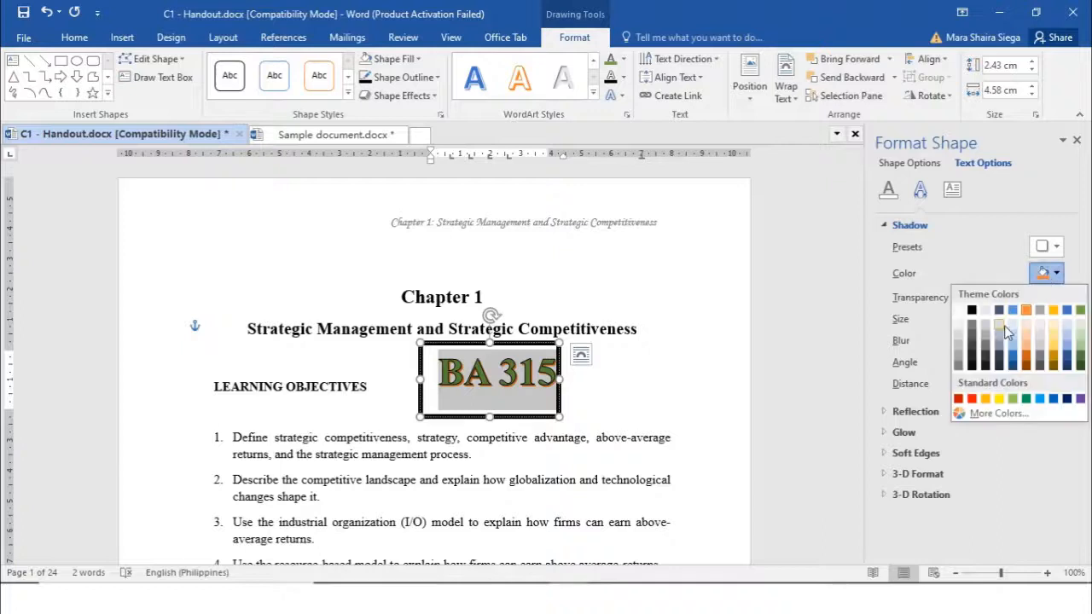
pyautogui.click(971, 310)
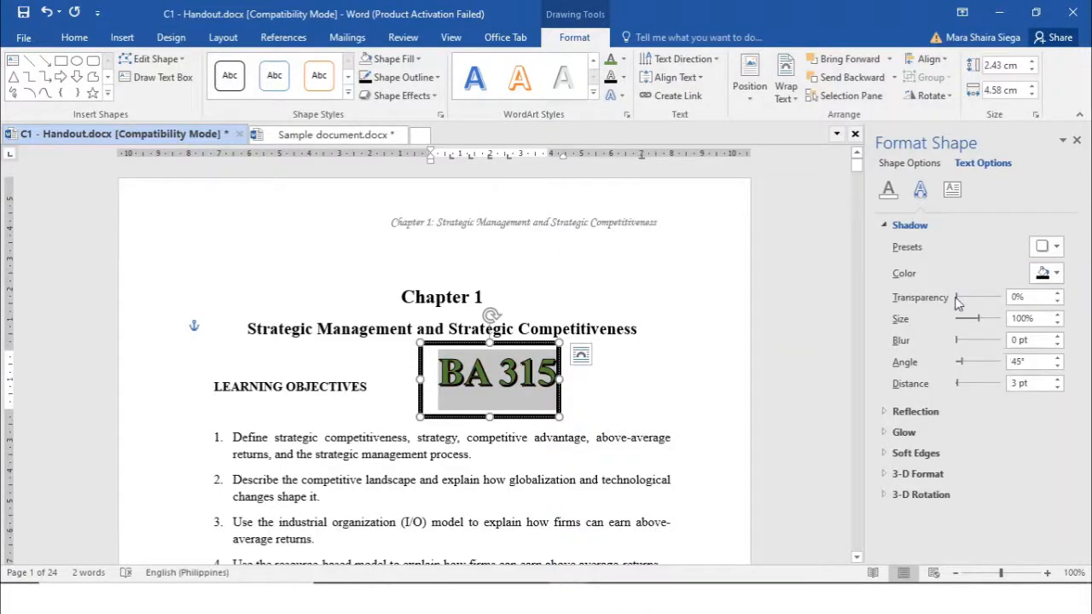
pyautogui.moveTo(957, 298)
pyautogui.mouseDown()
pyautogui.moveTo(988, 299)
pyautogui.moveTo(961, 298)
pyautogui.mouseUp()
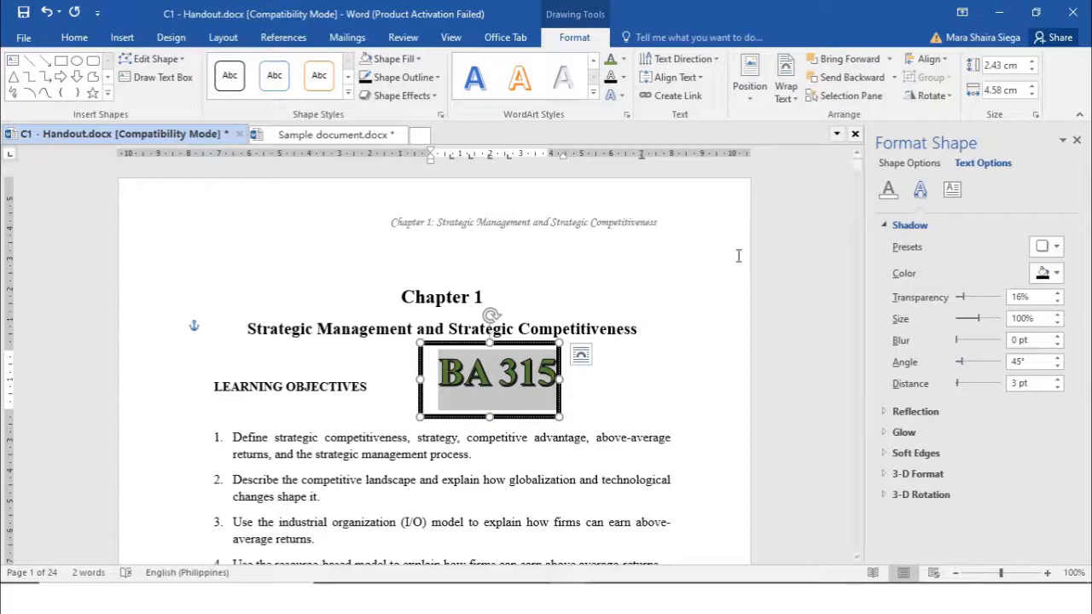
pyautogui.click(919, 164)
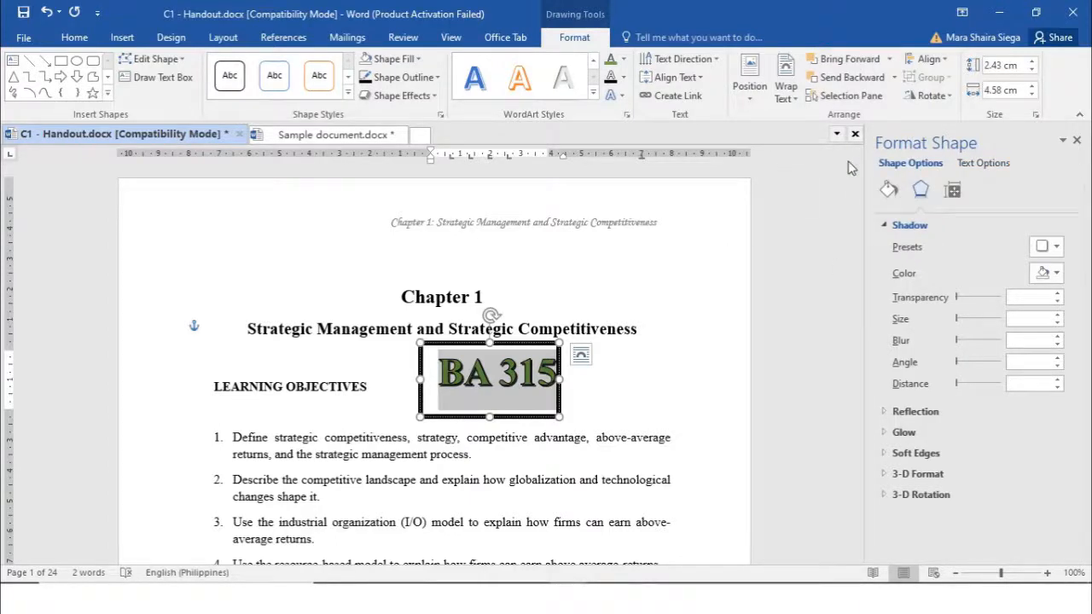